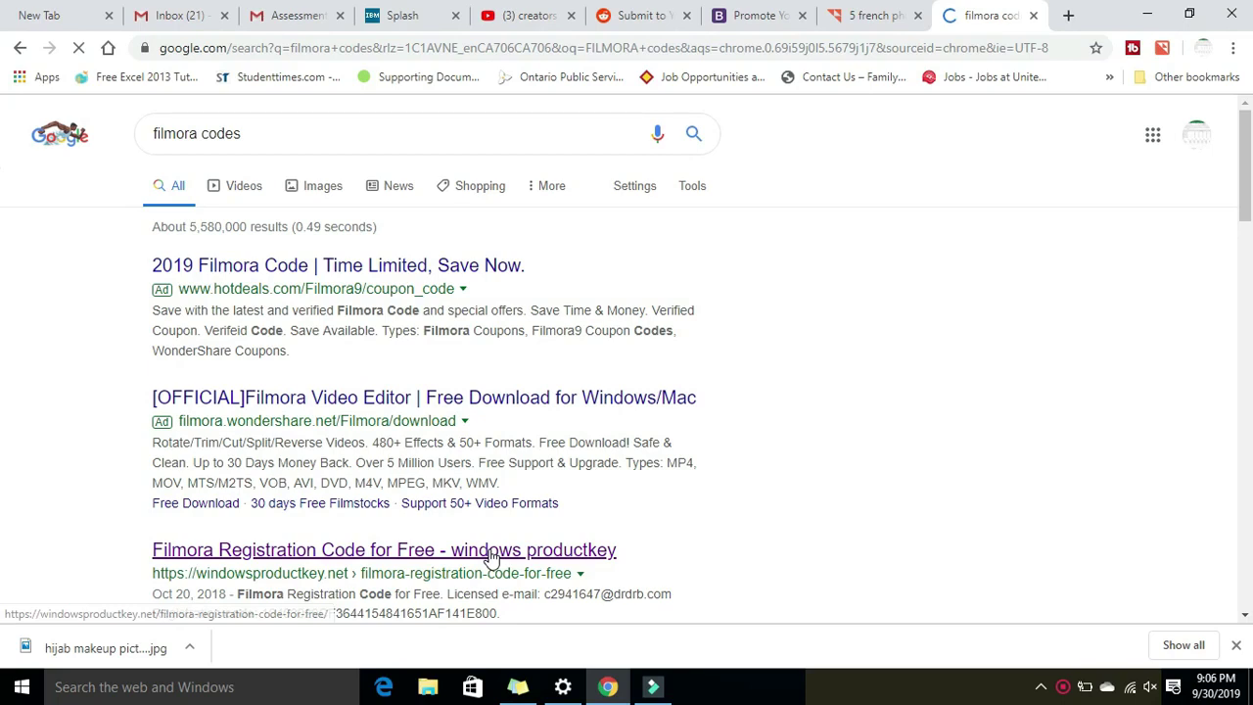
# - Open the 'Filmora Registration Code for Free - windows productkey' result from the 'filmora codes' search
pyautogui.click(491, 556)
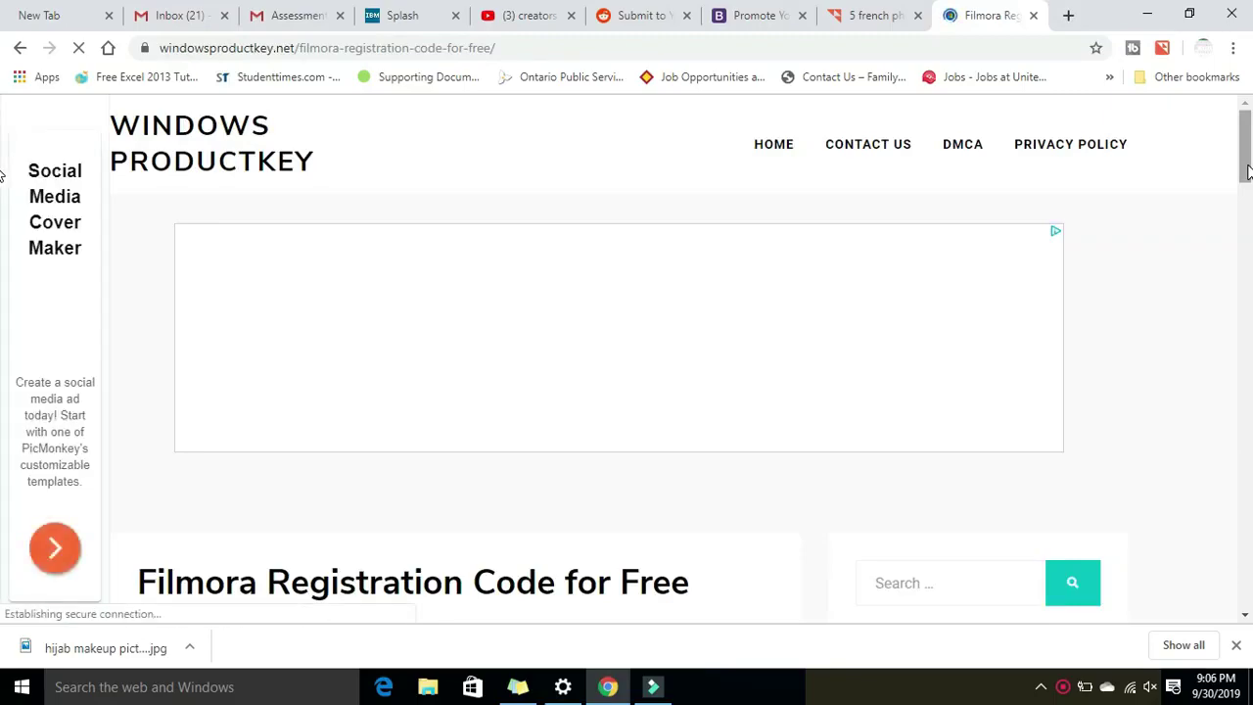
# - Copy the second licensed e-mail address from the page's list of free registration keys
pyautogui.moveTo(1246, 171); pyautogui.dragTo(1241, 366)
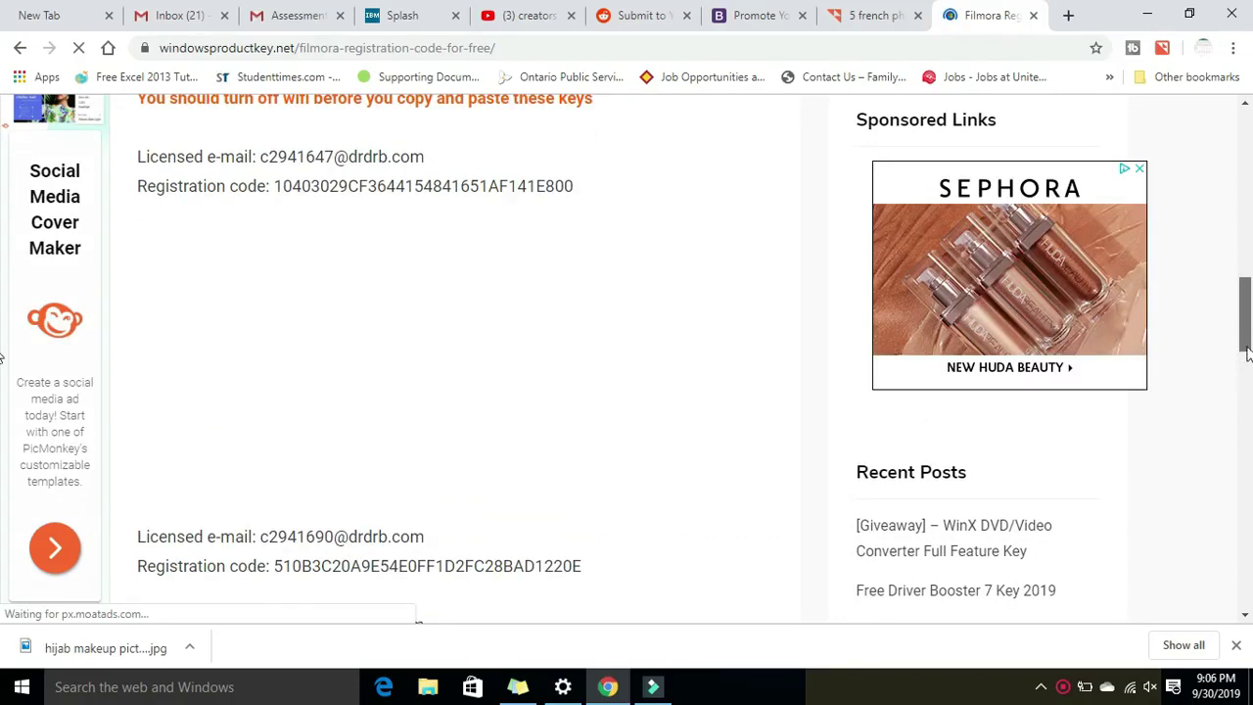
pyautogui.scroll(-2, 1246, 352)
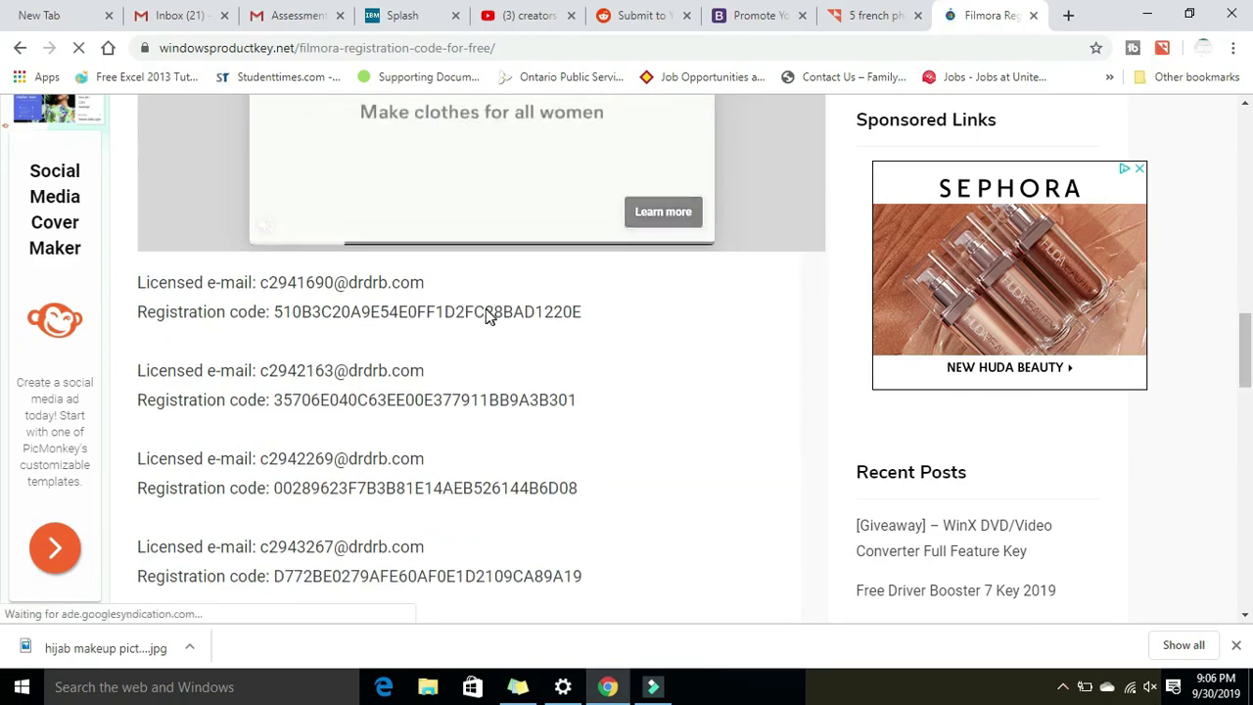
pyautogui.moveTo(426, 285); pyautogui.dragTo(259, 287)
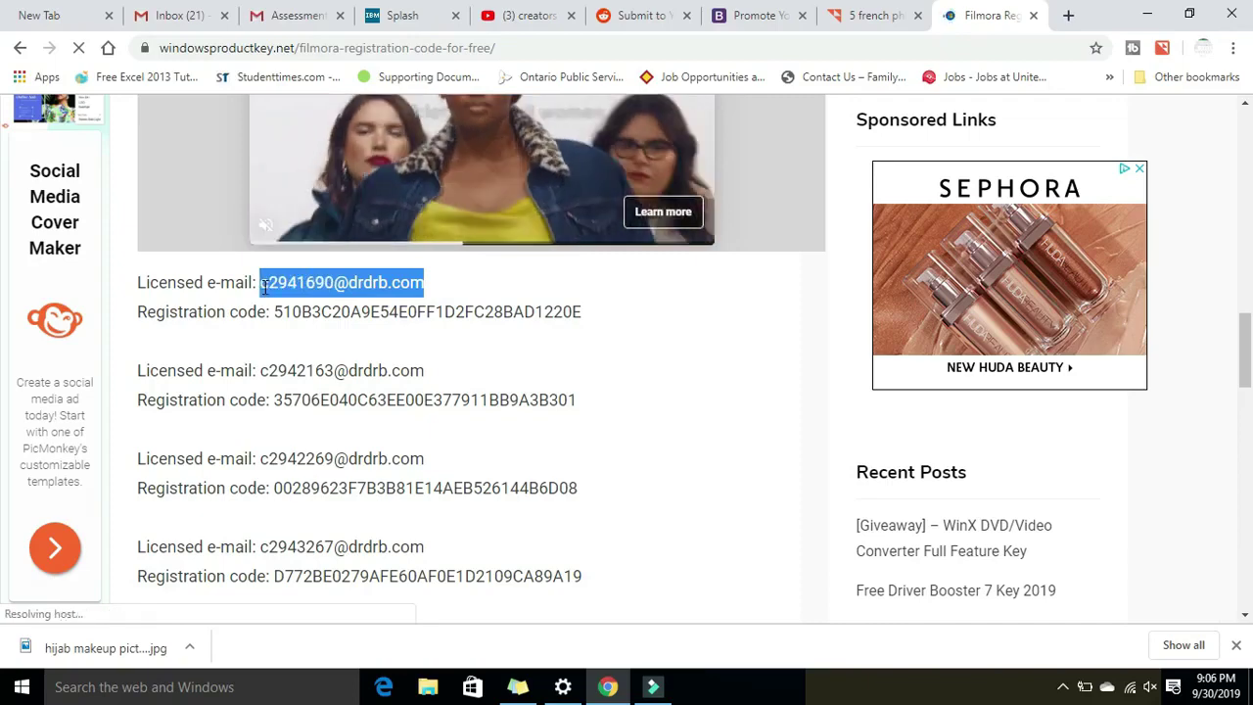
pyautogui.rightClick(264, 289)
pyautogui.click(291, 304)
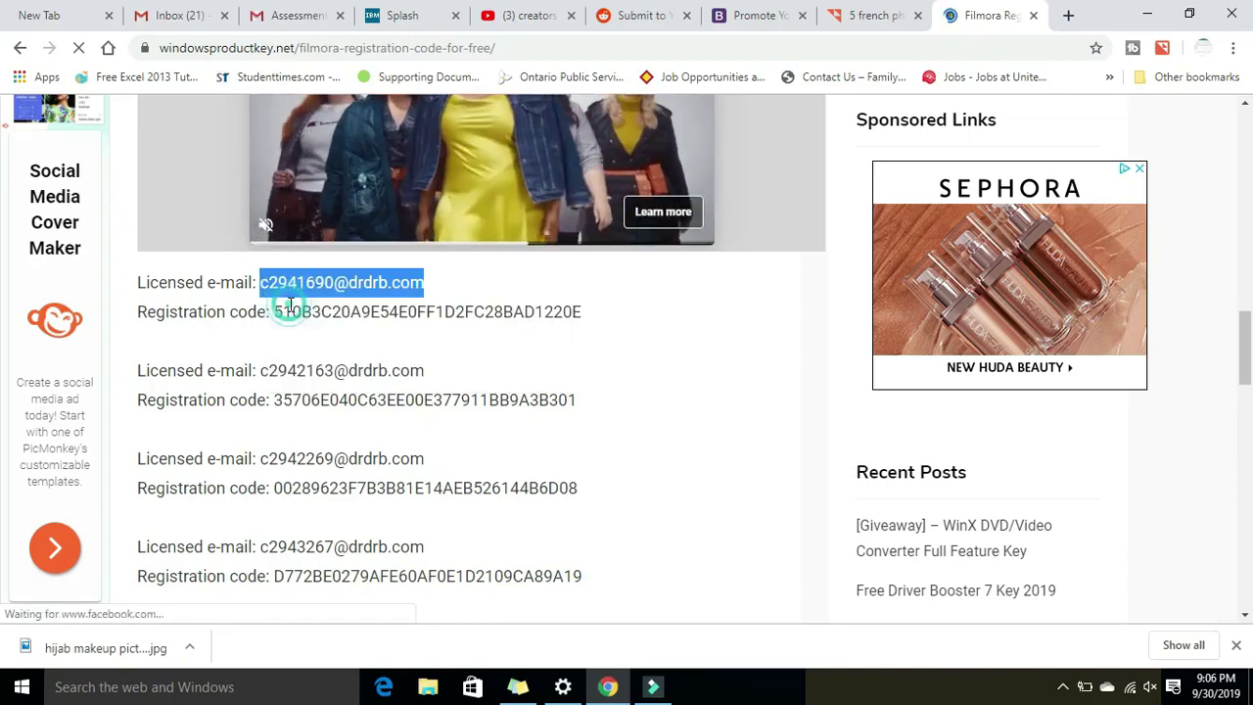
# - Turn Wi-Fi off from the tray network panel and return to the Filmora9 project
pyautogui.click(1132, 688)
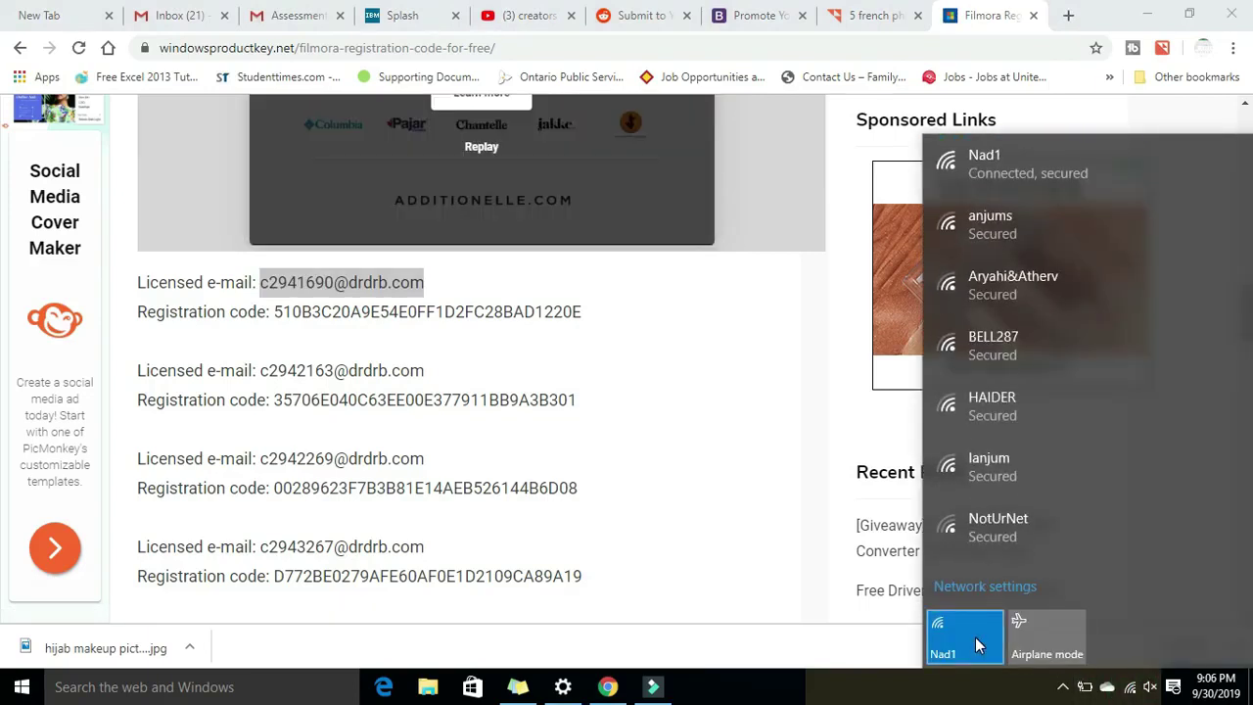
pyautogui.click(972, 636)
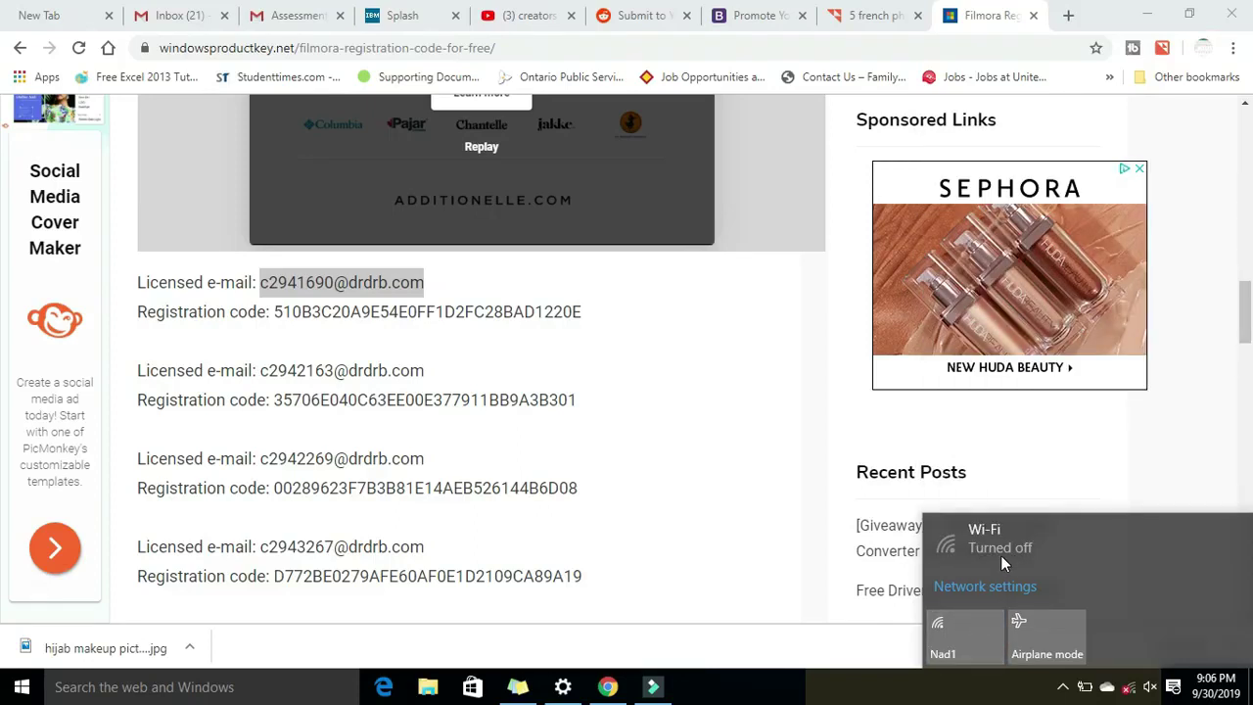
pyautogui.click(662, 688)
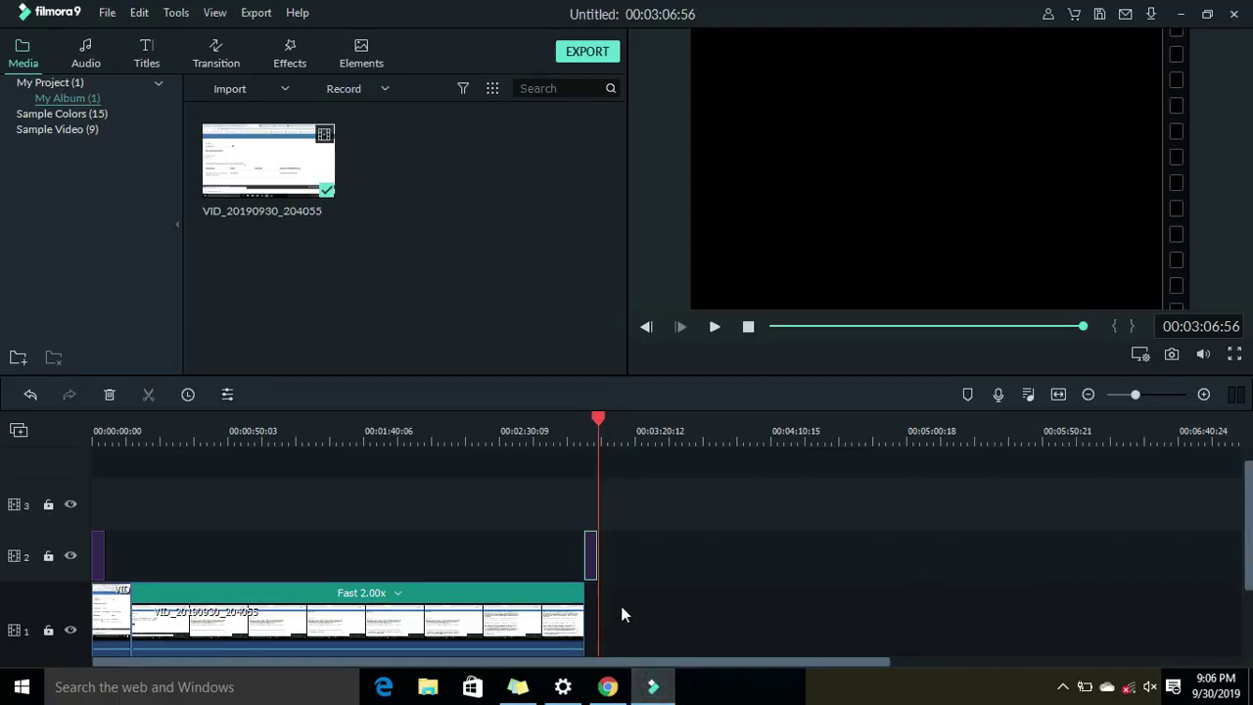
# - Paste the licensed e-mail into Filmora9's Help > Offline Activation form
pyautogui.click(298, 15)
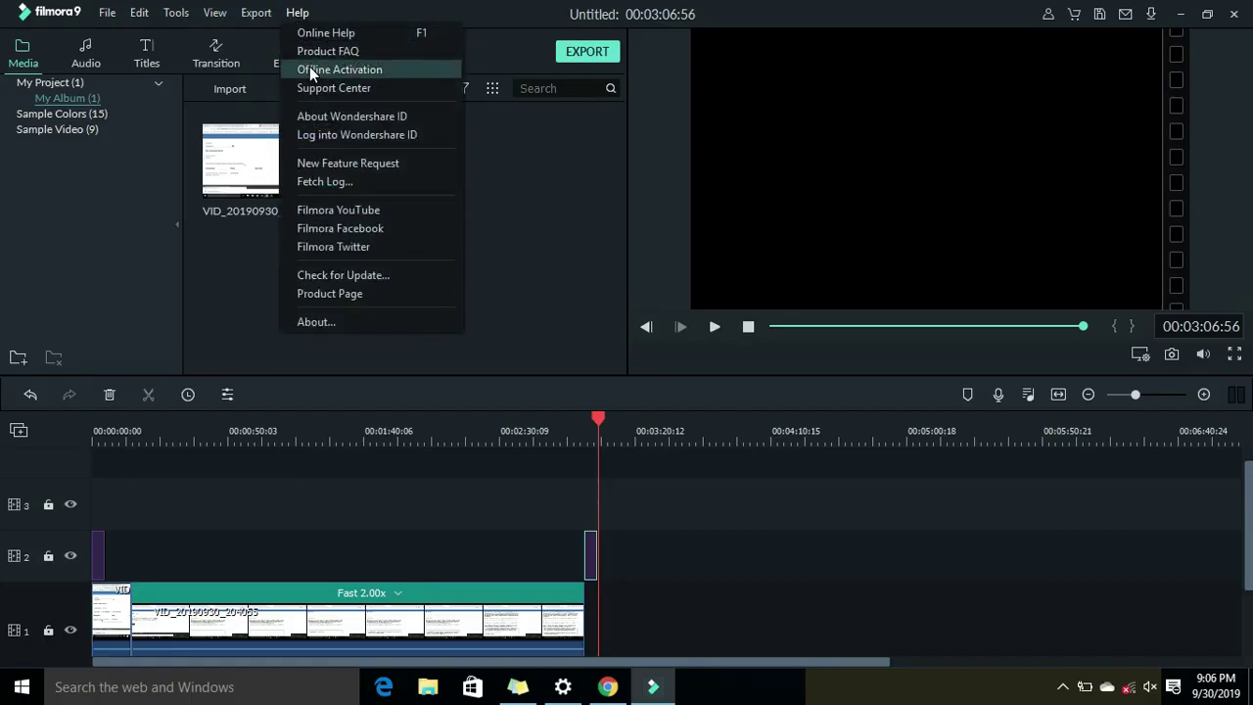
pyautogui.click(407, 66)
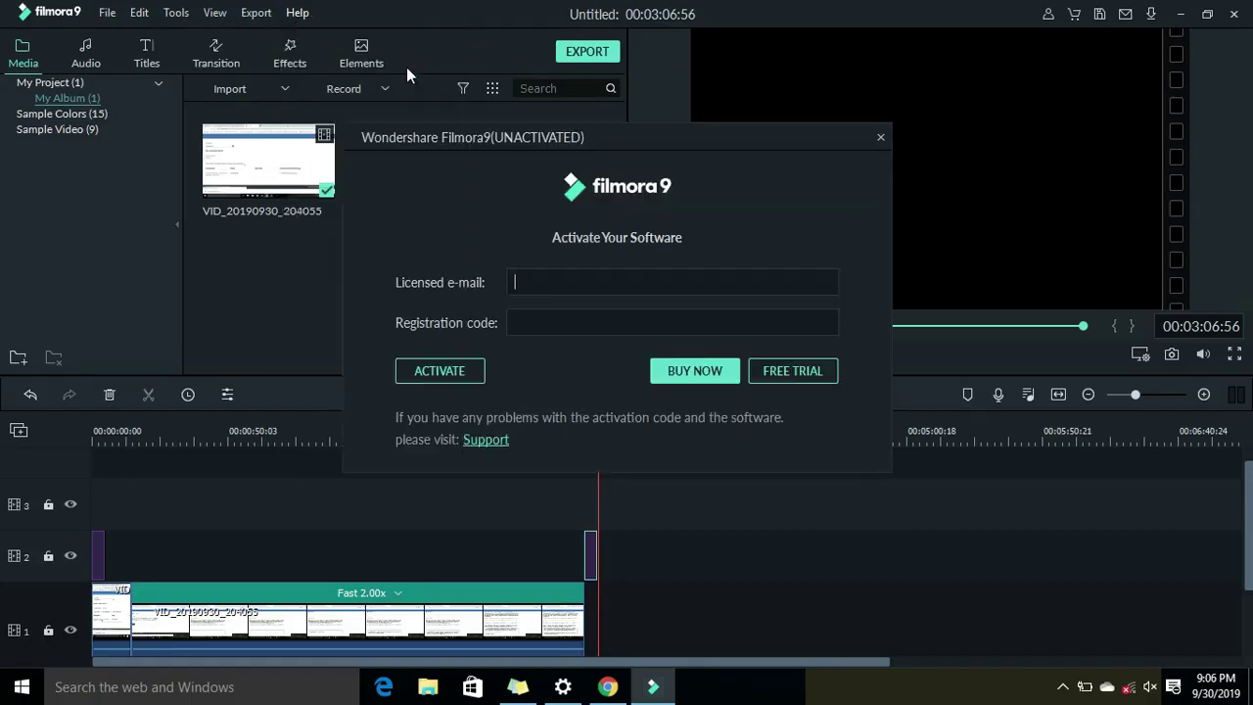
pyautogui.click(530, 280)
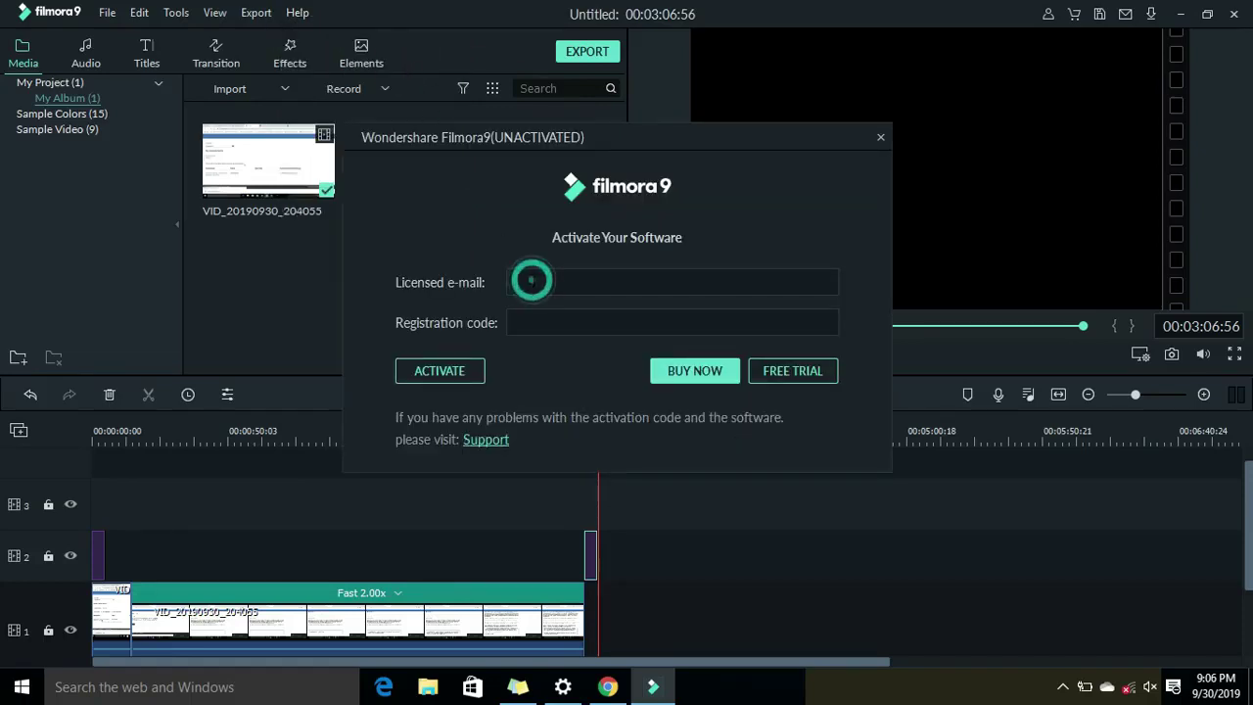
pyautogui.hotkey('ctrl', 'v')
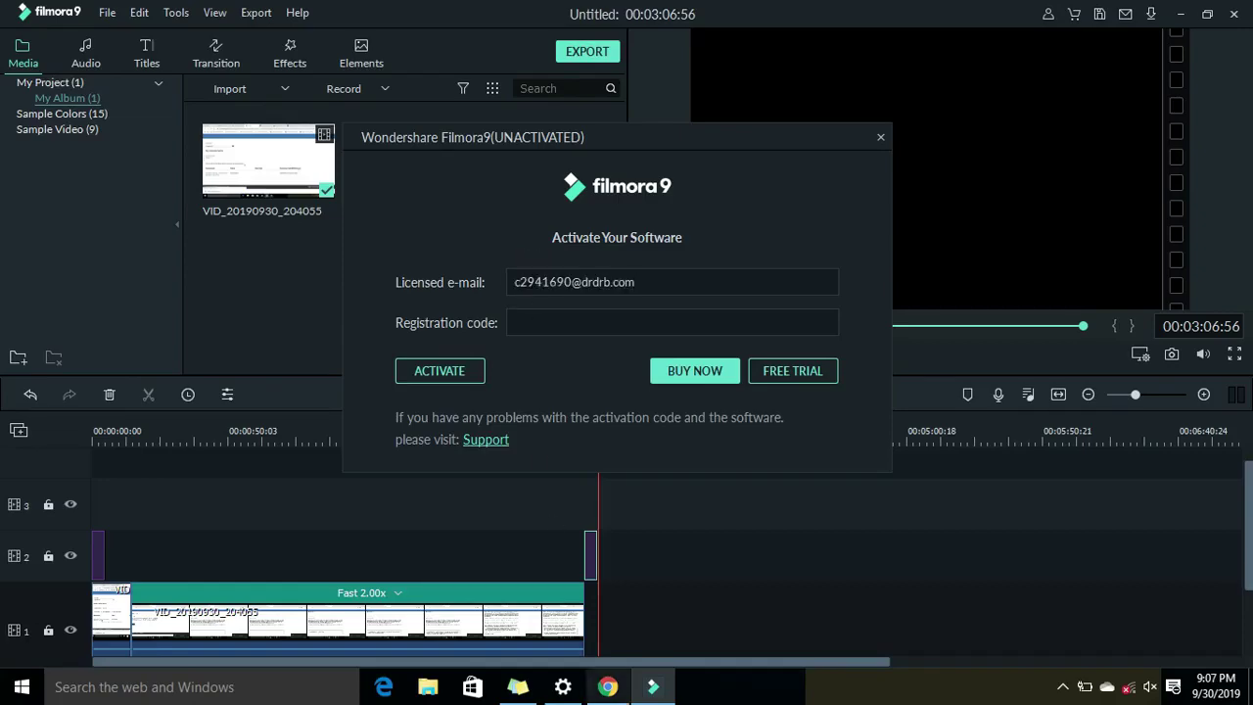
# - Copy the registration code paired with that e-mail from the Chrome page
pyautogui.click(608, 686)
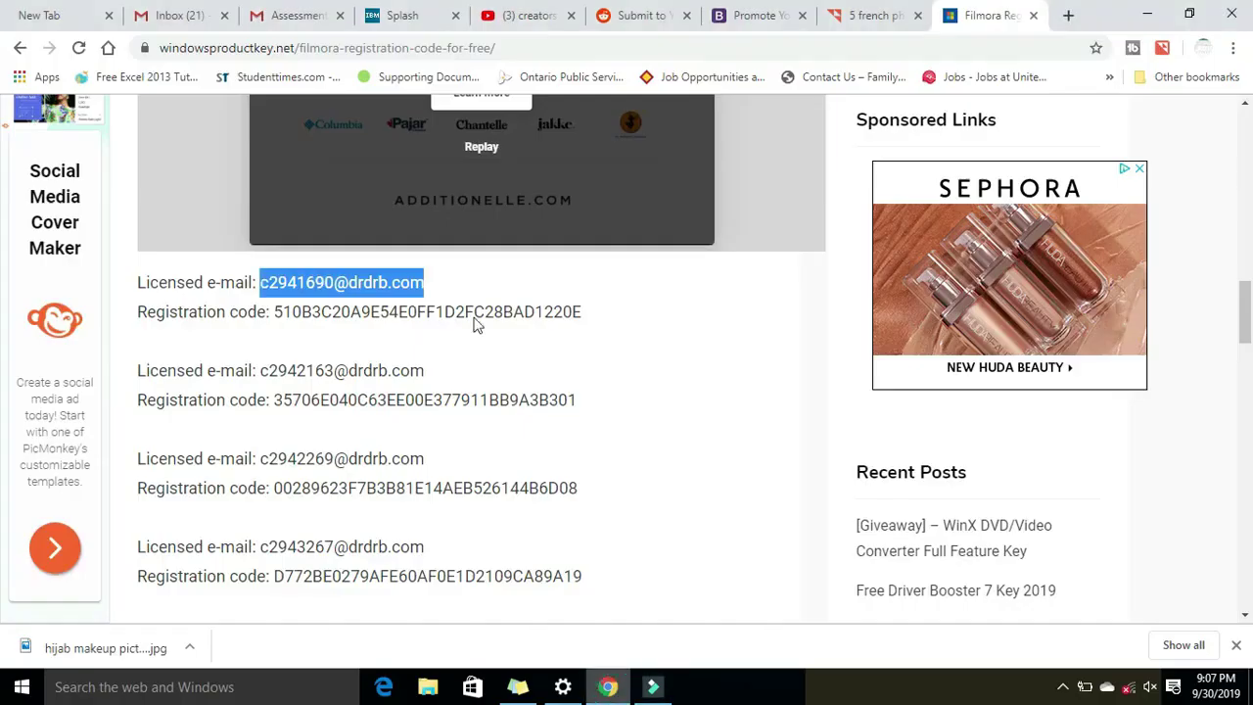
pyautogui.moveTo(583, 311); pyautogui.dragTo(278, 312)
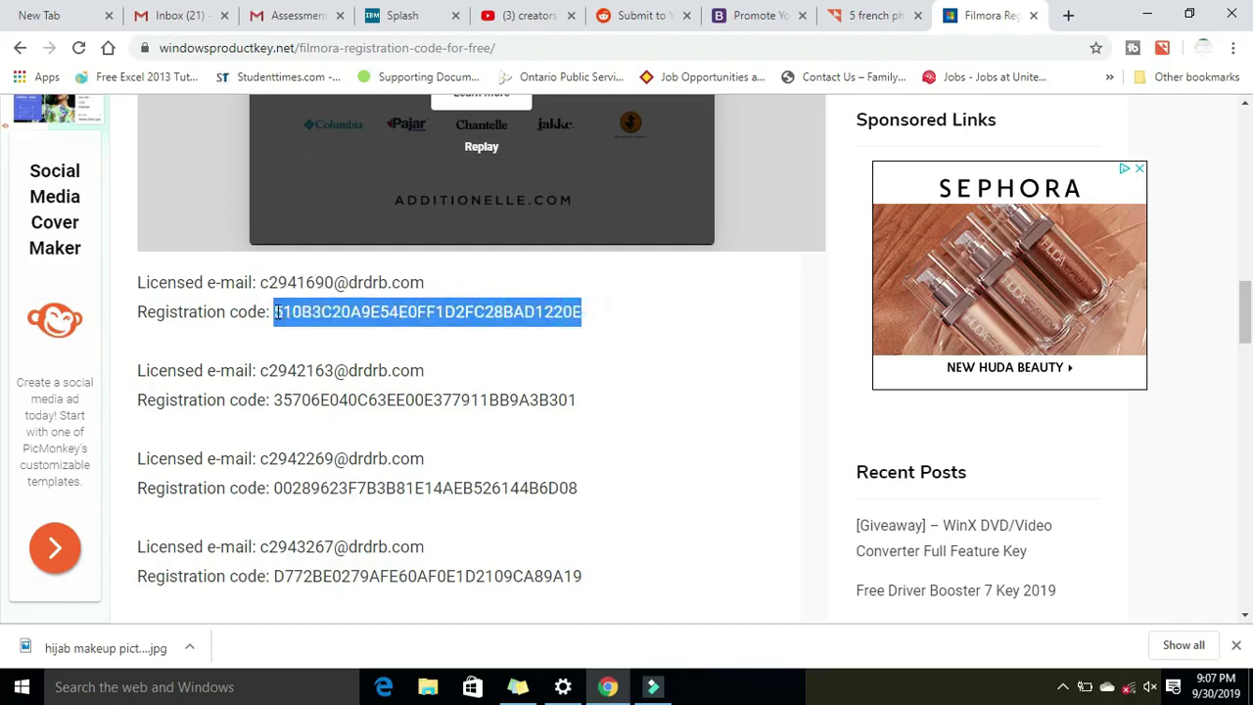
pyautogui.rightClick(278, 312)
pyautogui.click(298, 327)
# - Paste the registration code, activate Filmora9 and confirm the registration success message
pyautogui.click(653, 686)
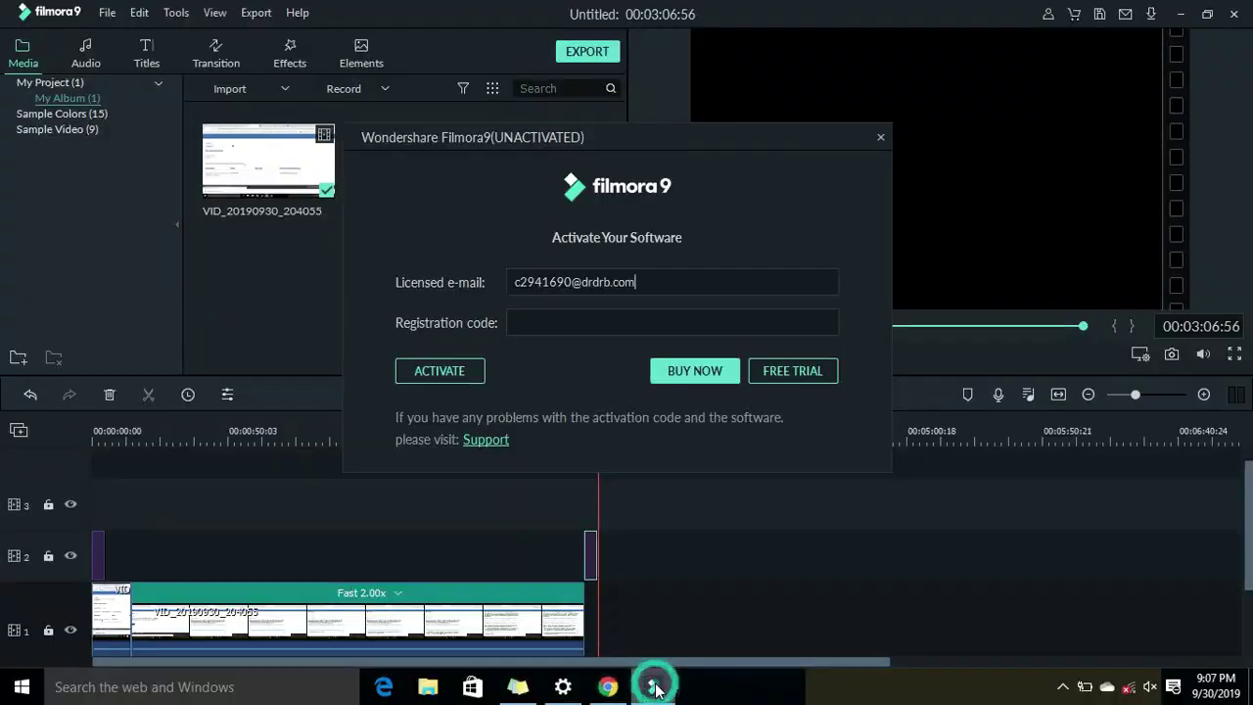
pyautogui.click(538, 311)
pyautogui.hotkey('ctrl', 'v')
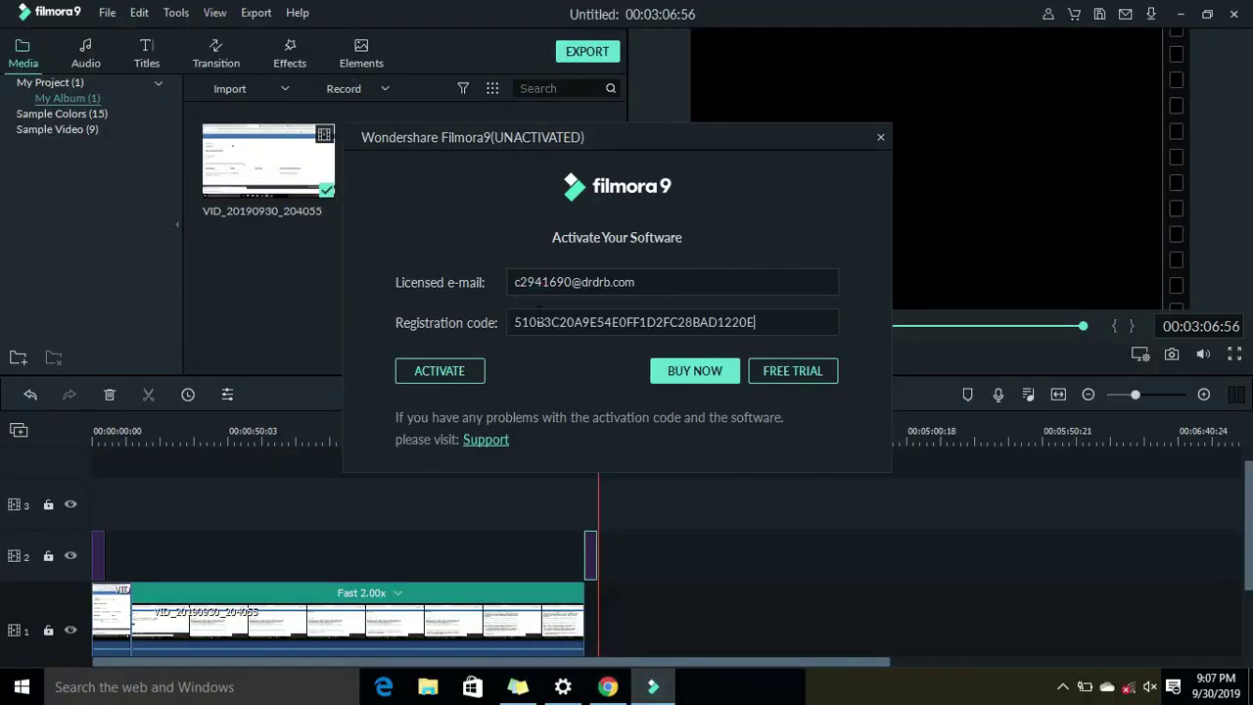
pyautogui.click(439, 371)
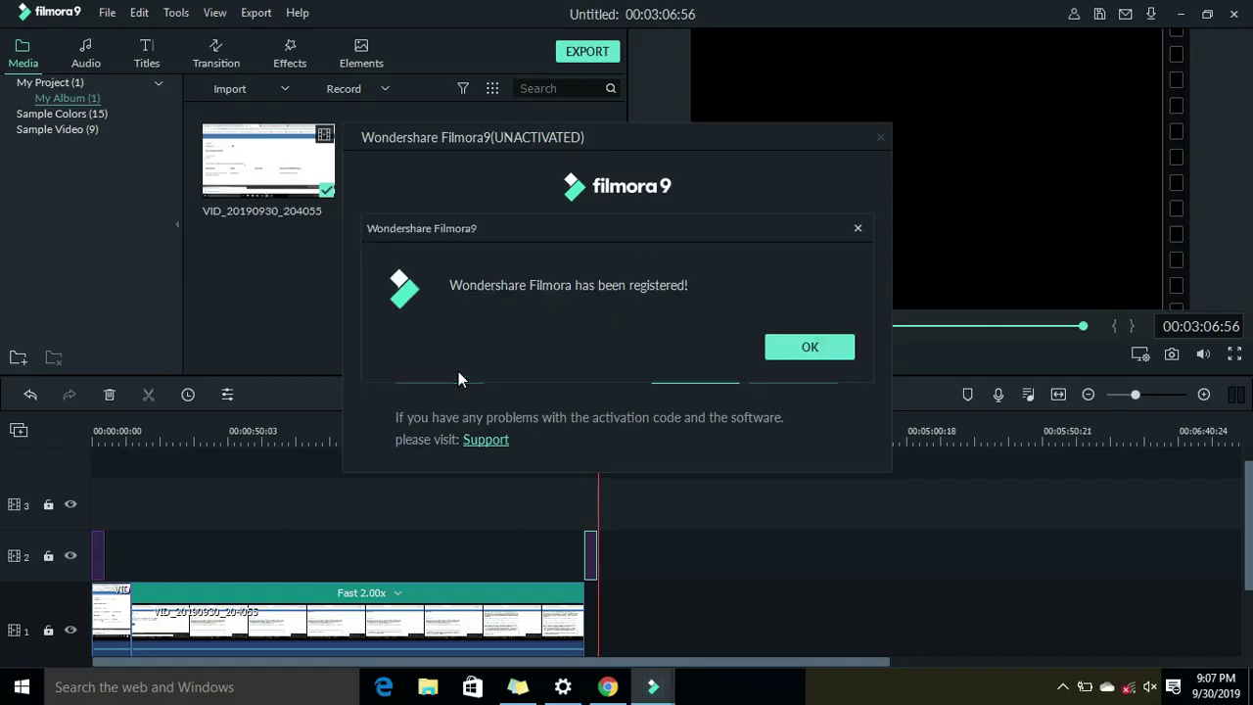
pyautogui.click(797, 350)
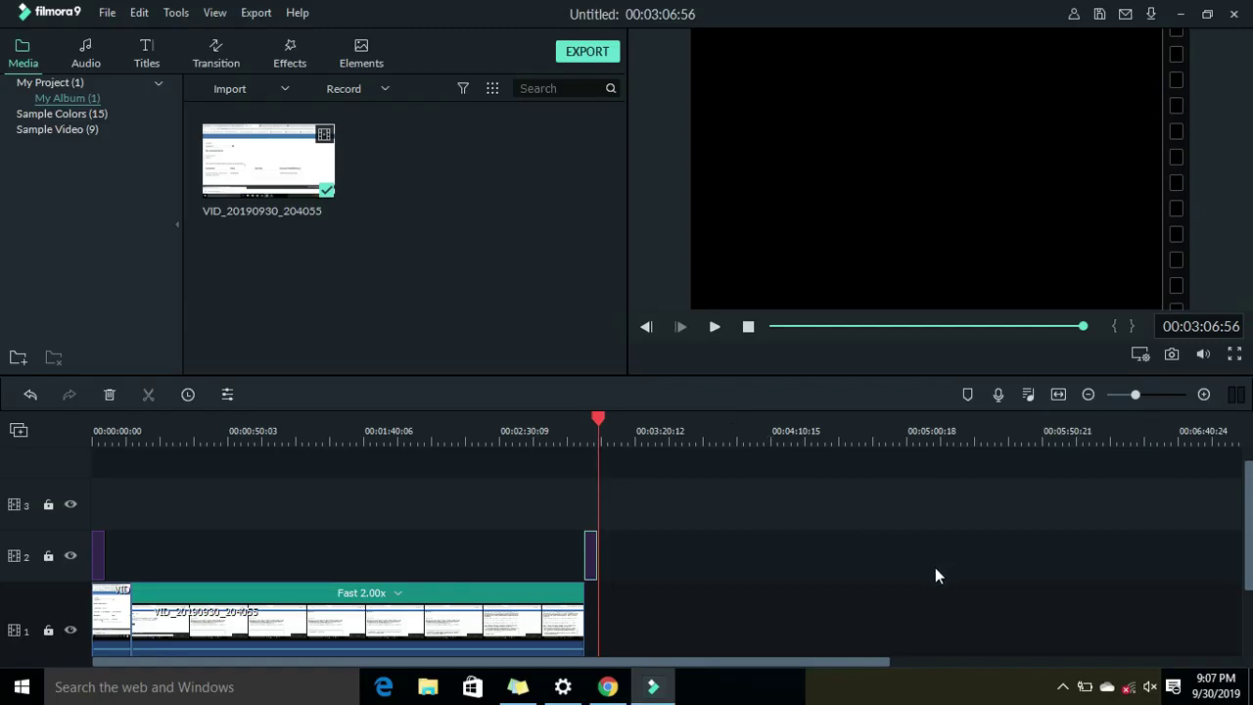
# - Reconnect Wi-Fi, close the network panel and bring up the project's Export dialog
pyautogui.click(1136, 689)
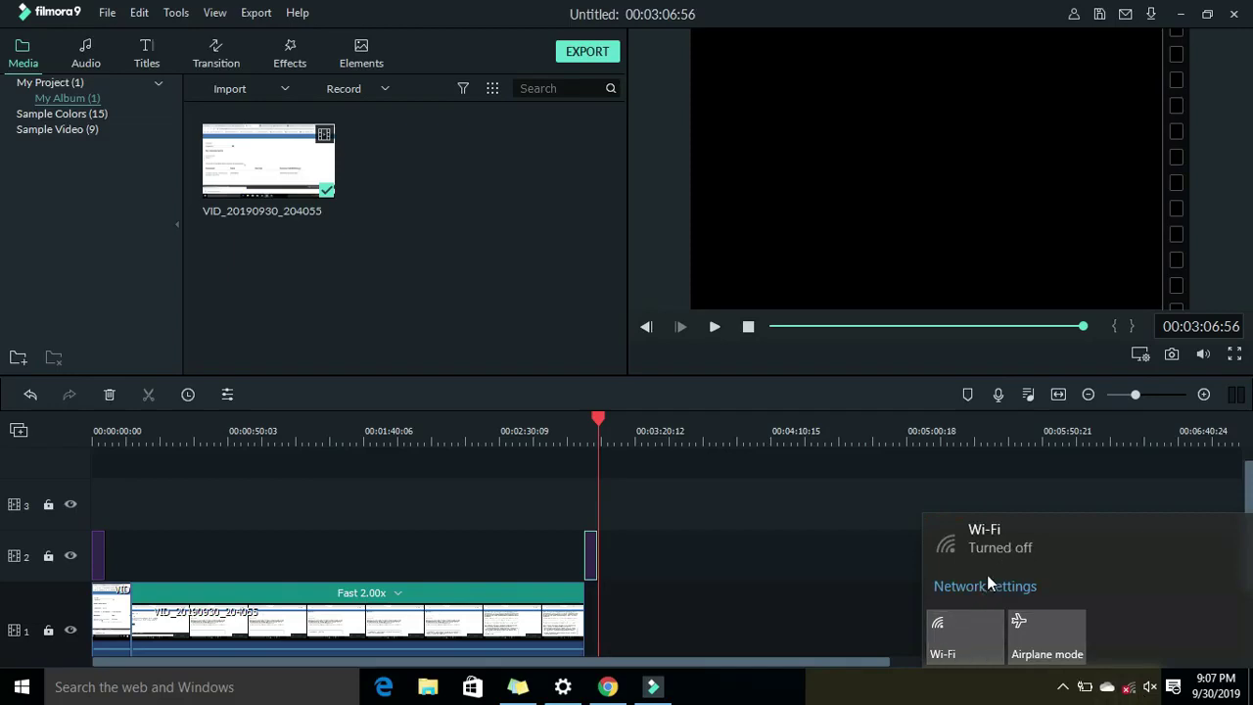
pyautogui.click(961, 637)
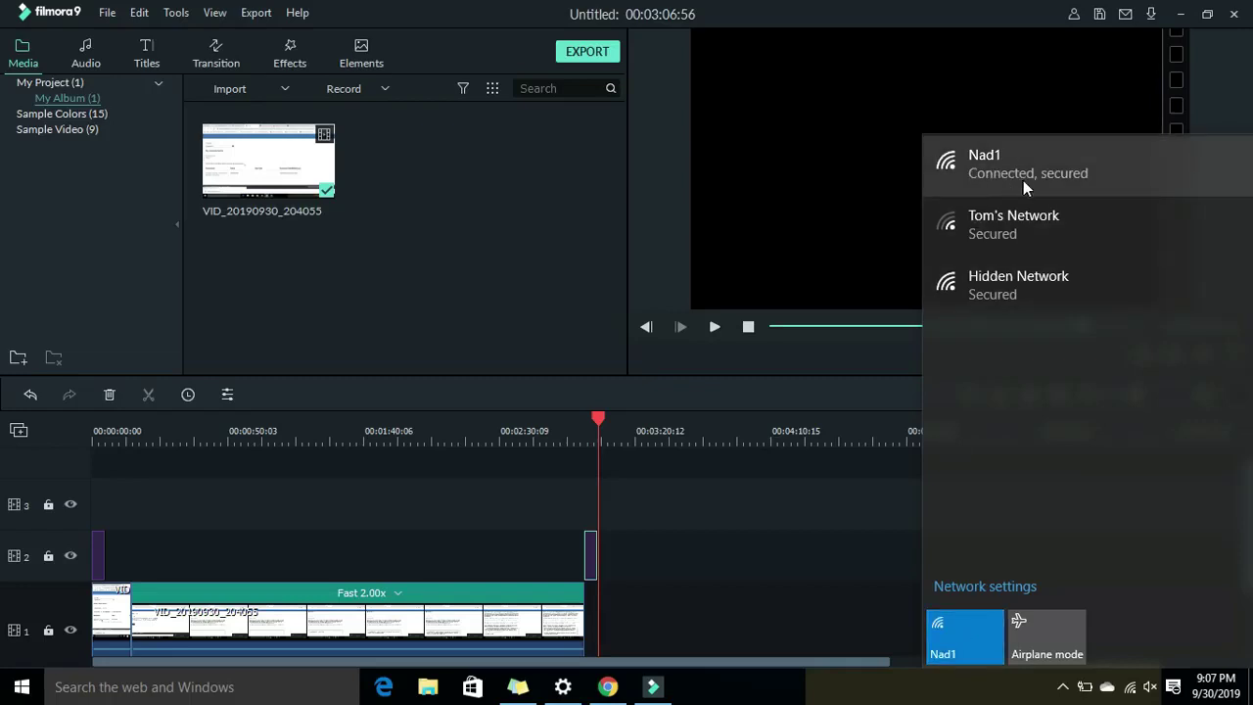
pyautogui.click(807, 367)
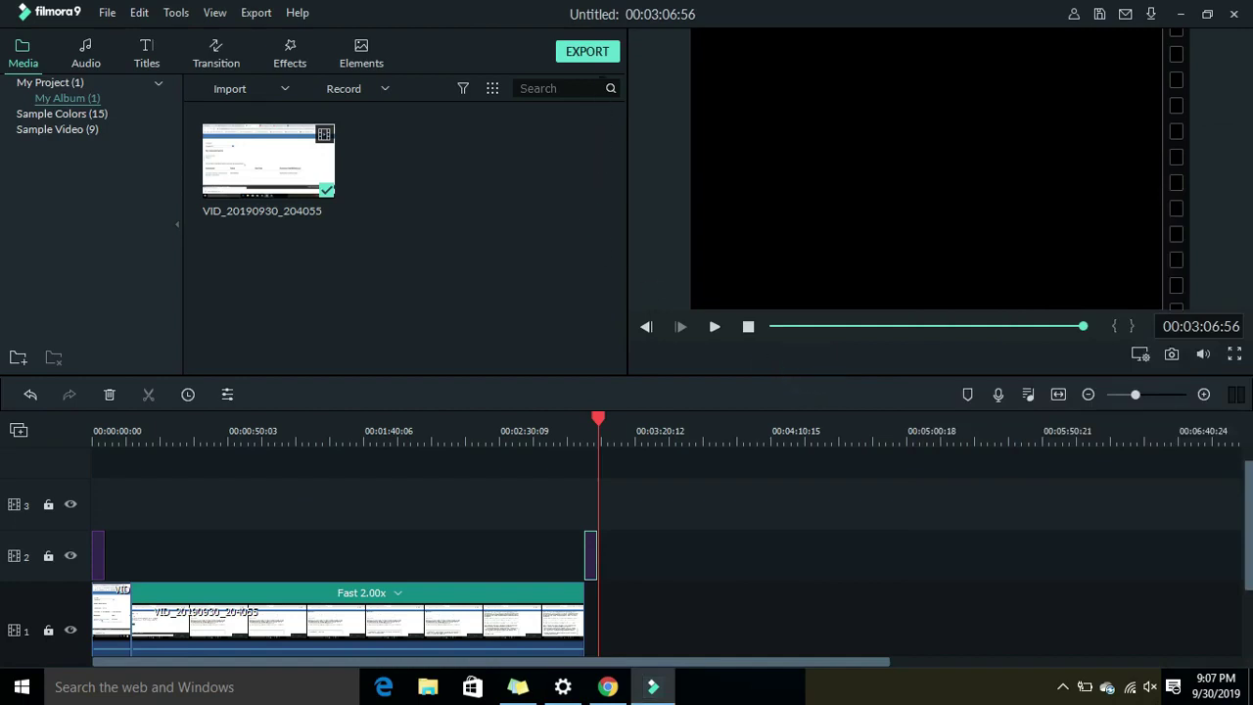
pyautogui.click(600, 55)
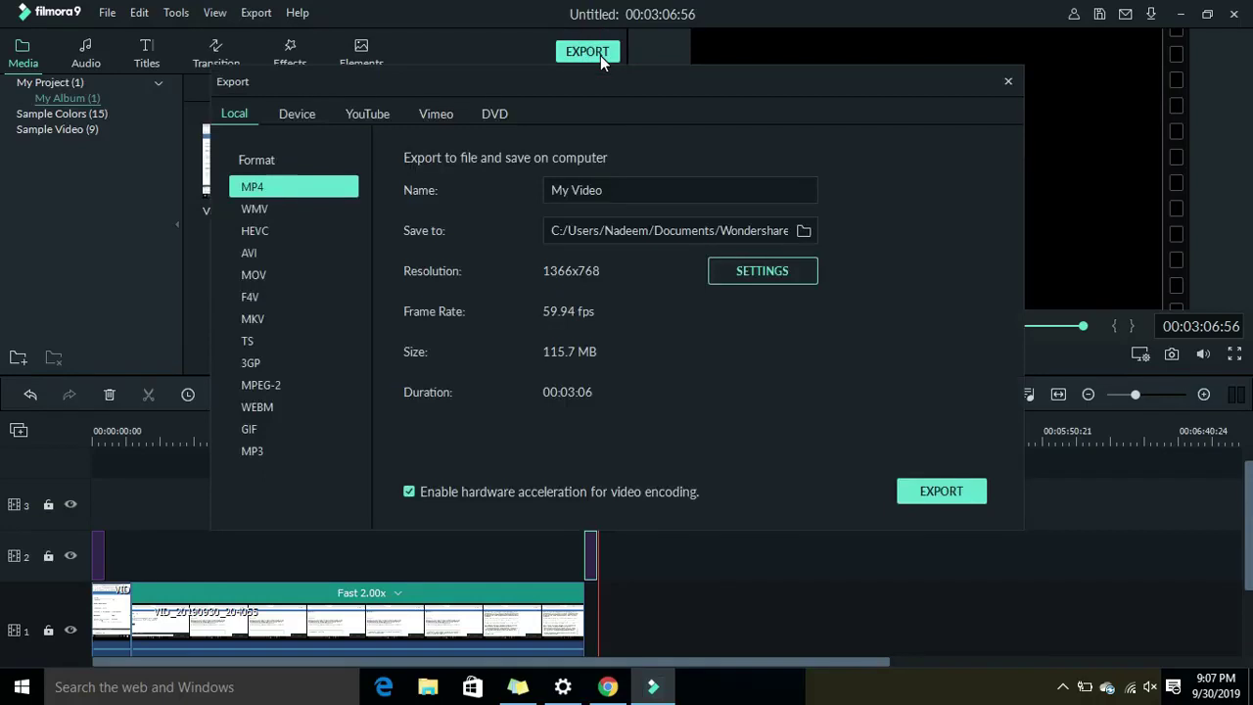
# - On the YouTube export tab, retitle the video 'Filmora watermark remove' and attempt signing in
pyautogui.click(363, 113)
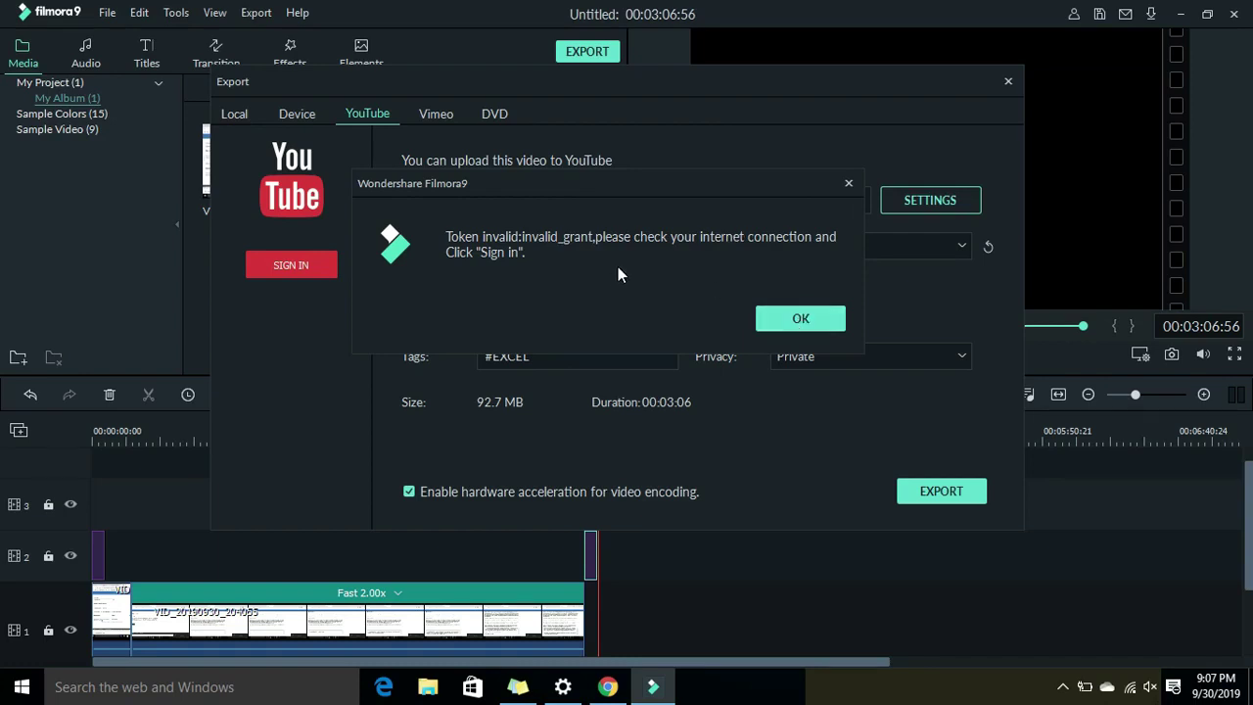
pyautogui.click(761, 322)
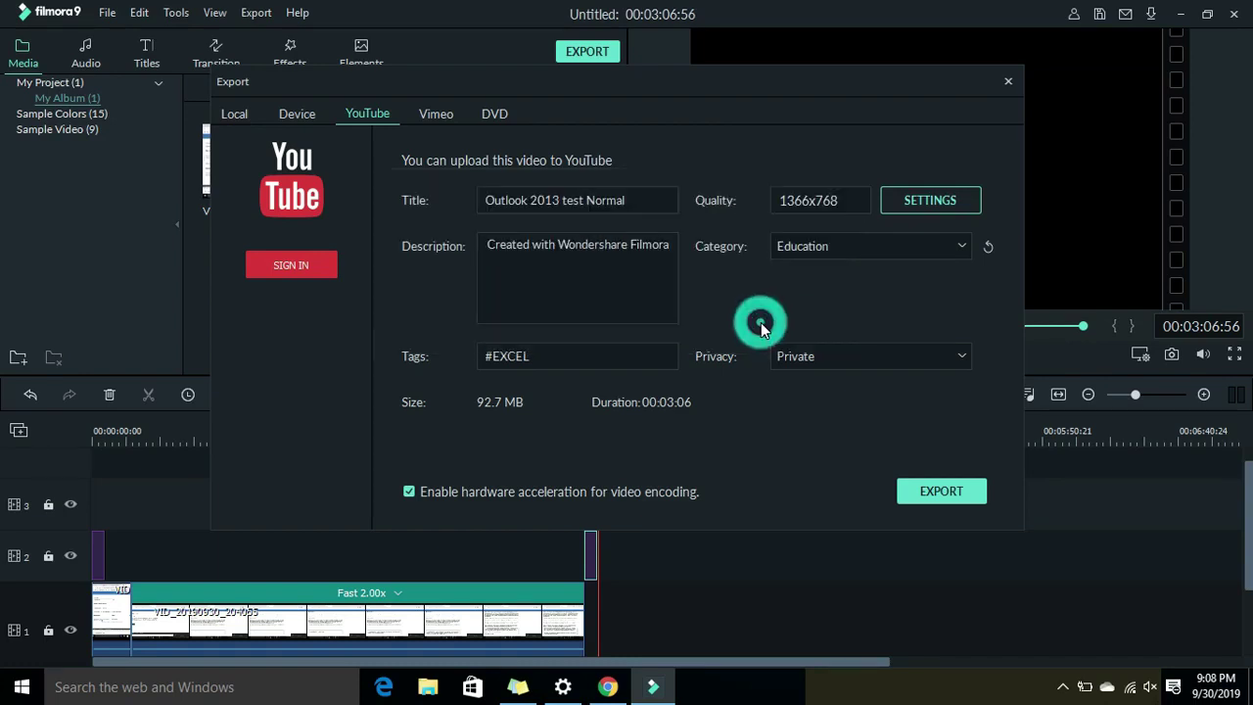
pyautogui.moveTo(635, 204); pyautogui.dragTo(465, 205)
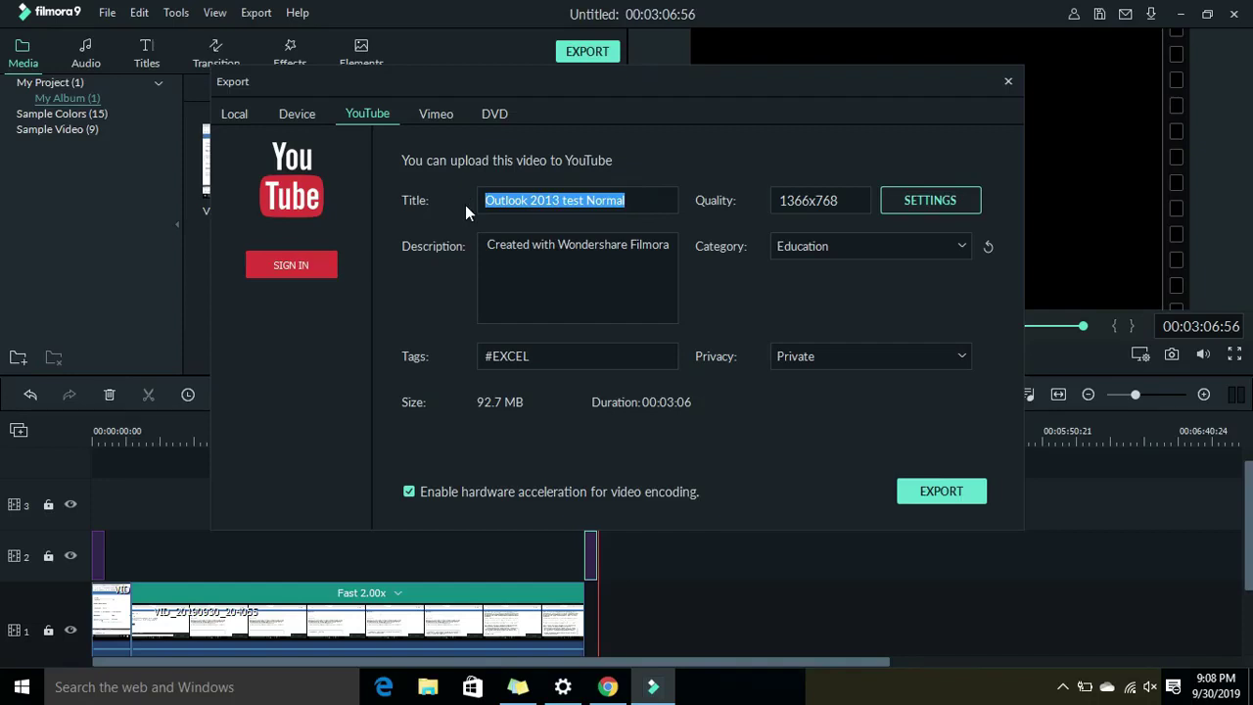
pyautogui.write('F')
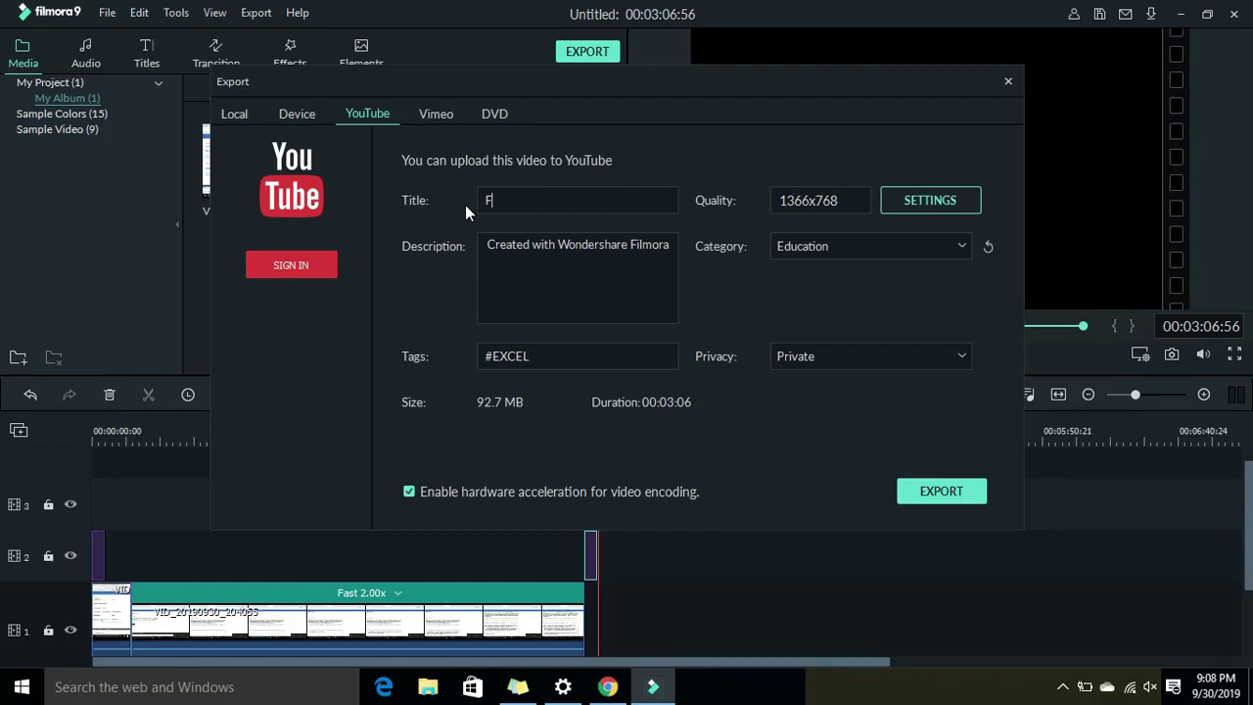
pyautogui.write('ilmora watermark remove')
pyautogui.click(301, 272)
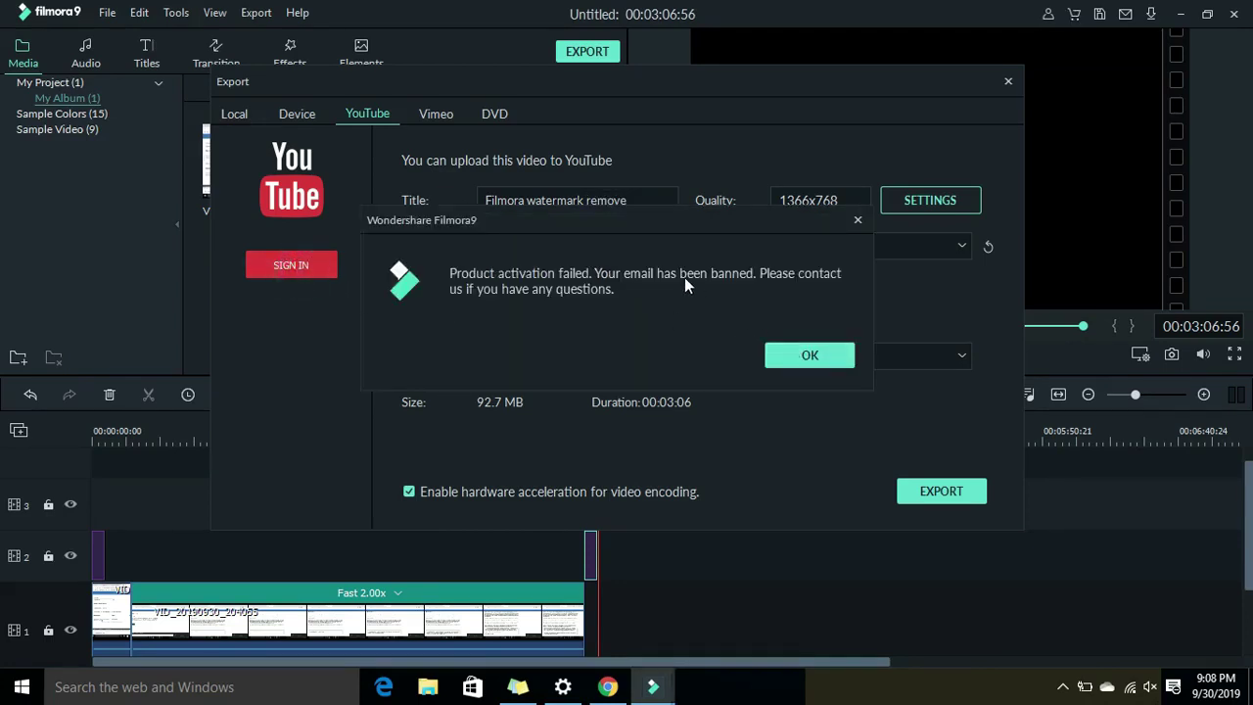
pyautogui.click(811, 354)
# - Sign in to YouTube and authorize the channel's Google account for the export
pyautogui.click(324, 271)
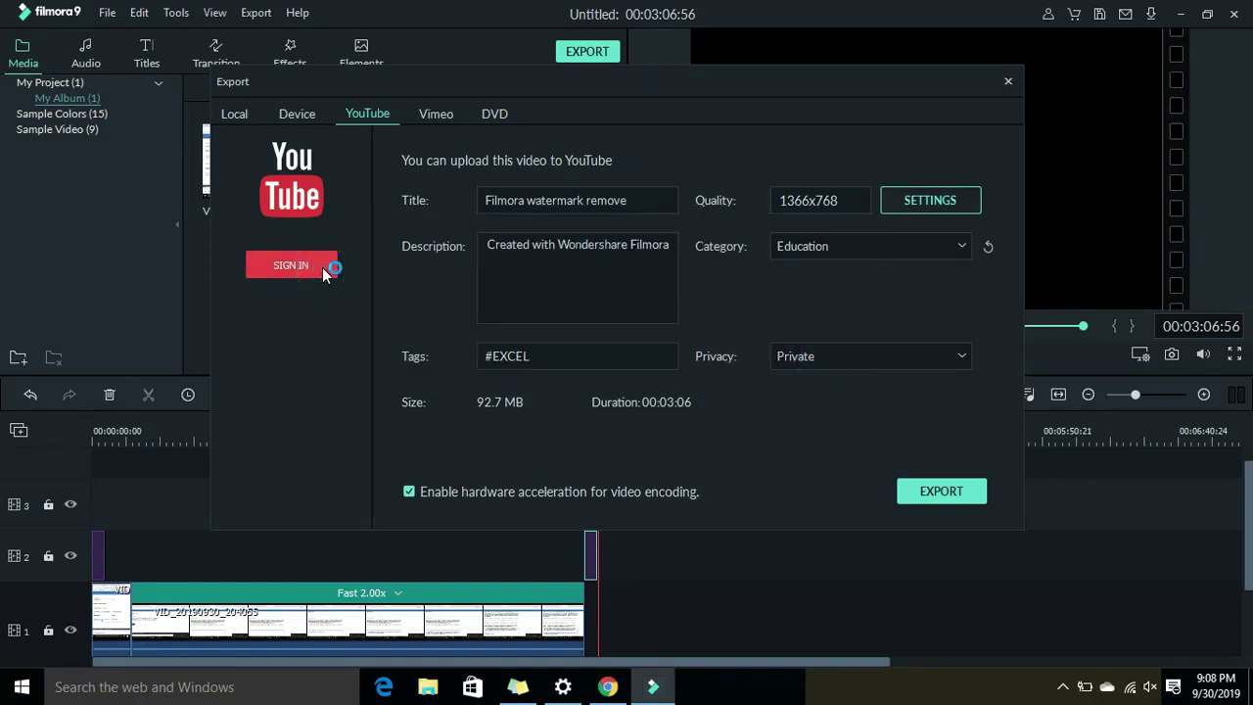
pyautogui.click(324, 271)
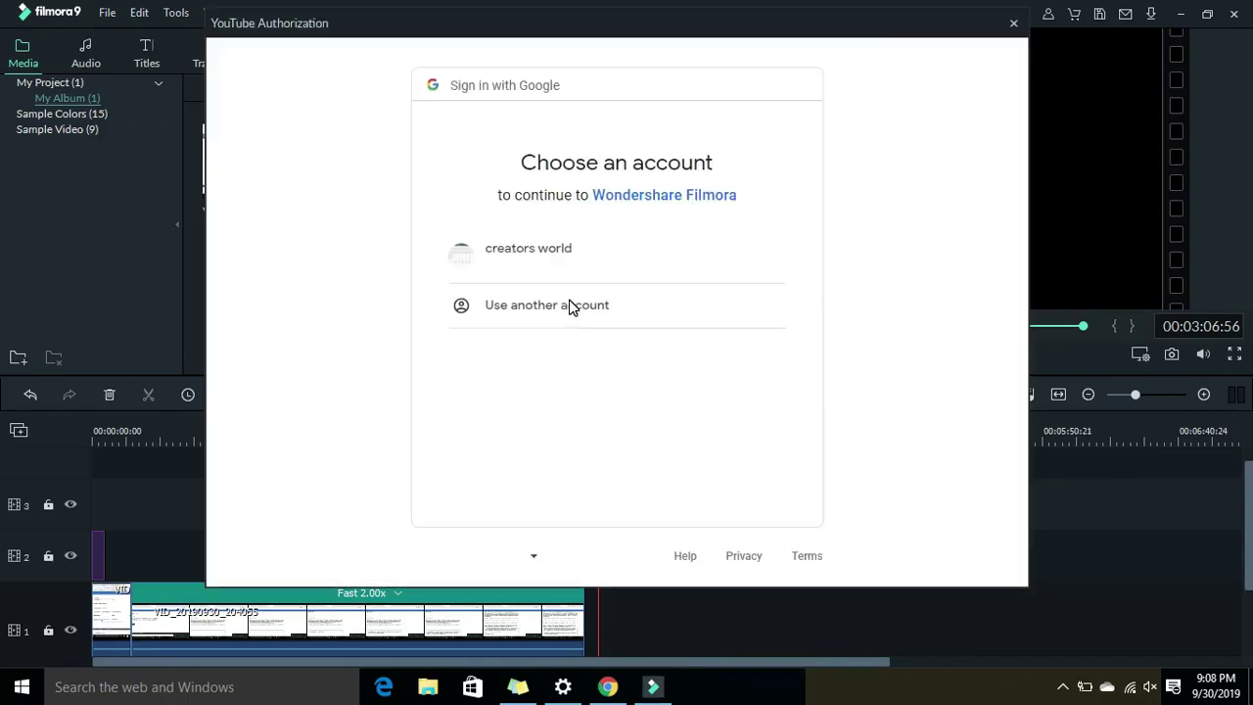
pyautogui.click(568, 256)
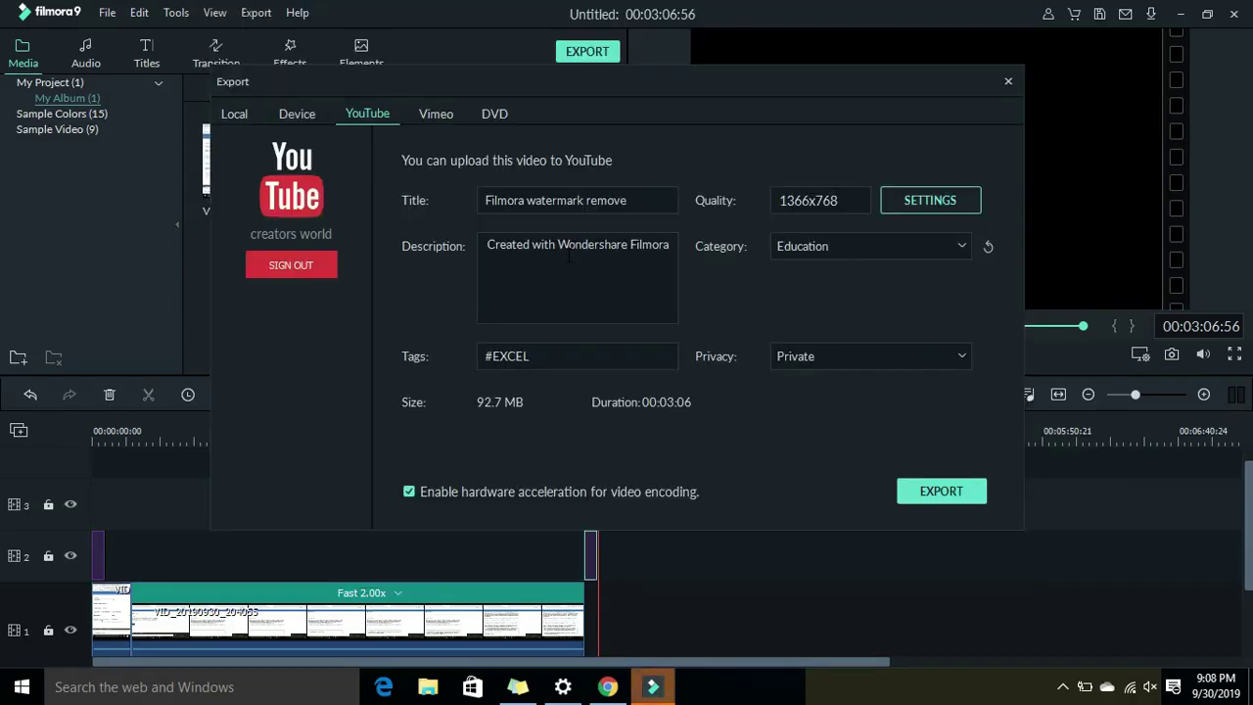
# - Export the video to YouTube and, at 100%, open its video link in Chrome
pyautogui.click(945, 499)
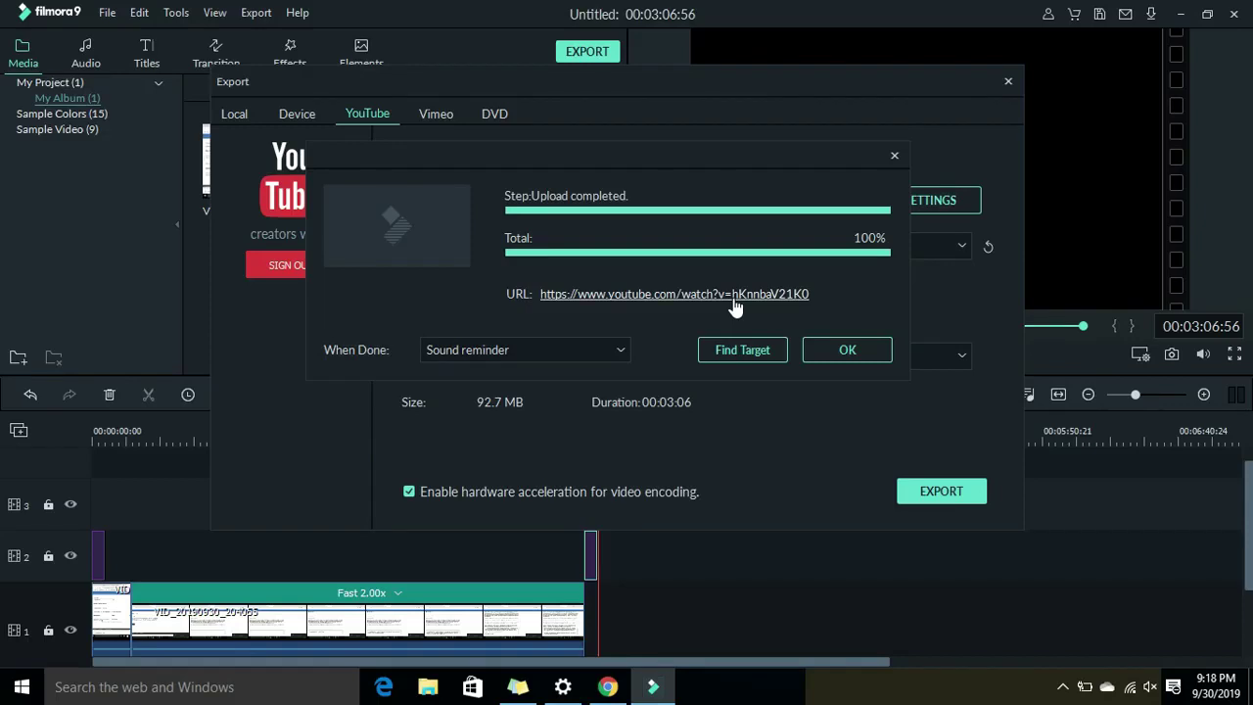
pyautogui.click(734, 294)
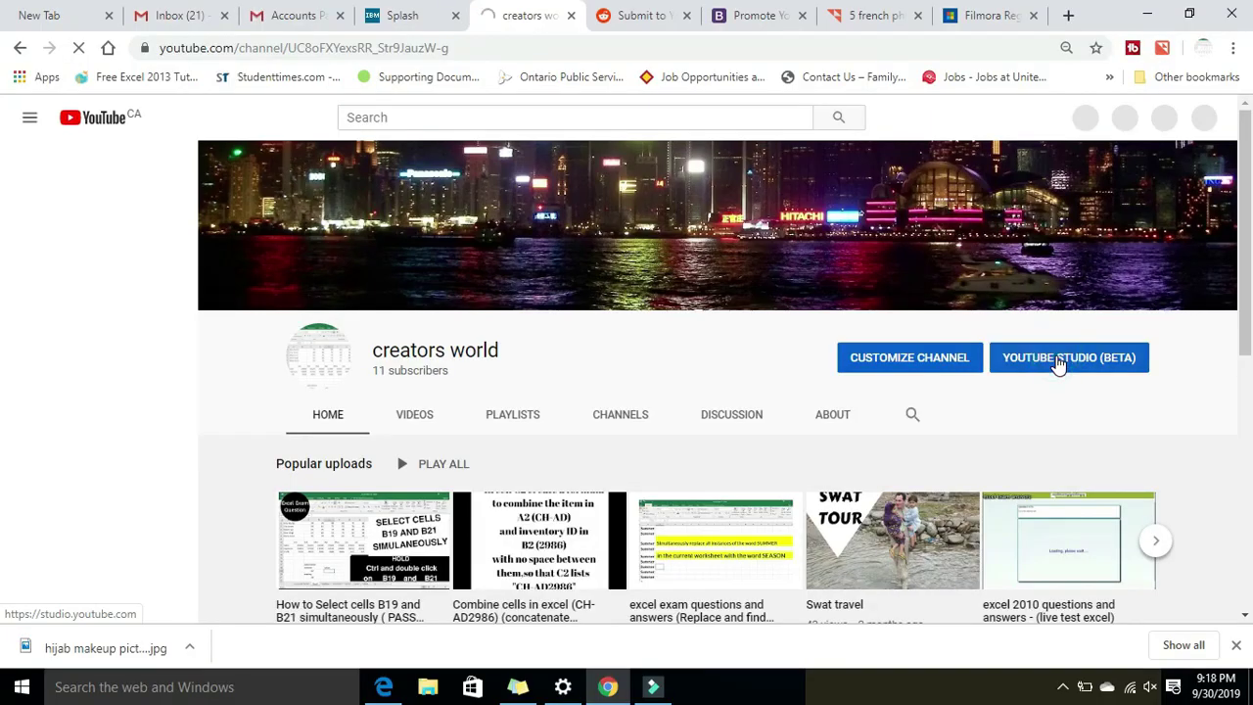
# - In YouTube Studio's Videos list, open 'Filmora watermark remove' and follow its youtu.be link
pyautogui.click(1058, 361)
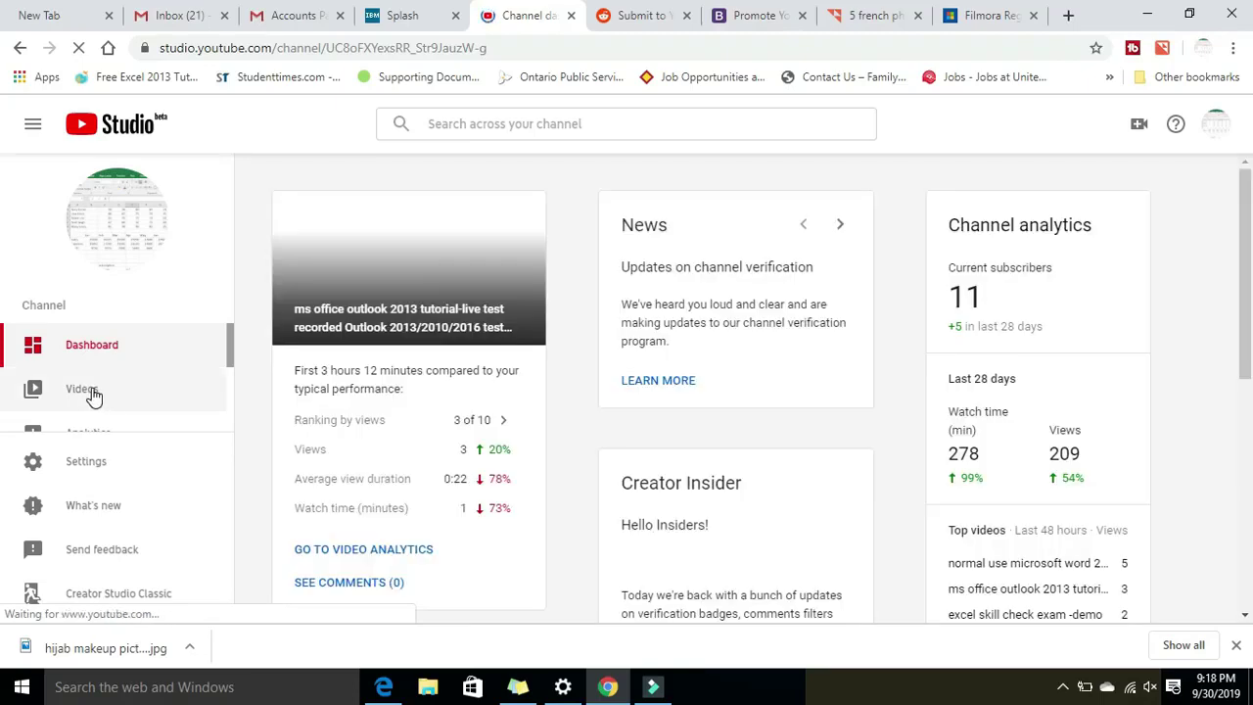
pyautogui.click(93, 392)
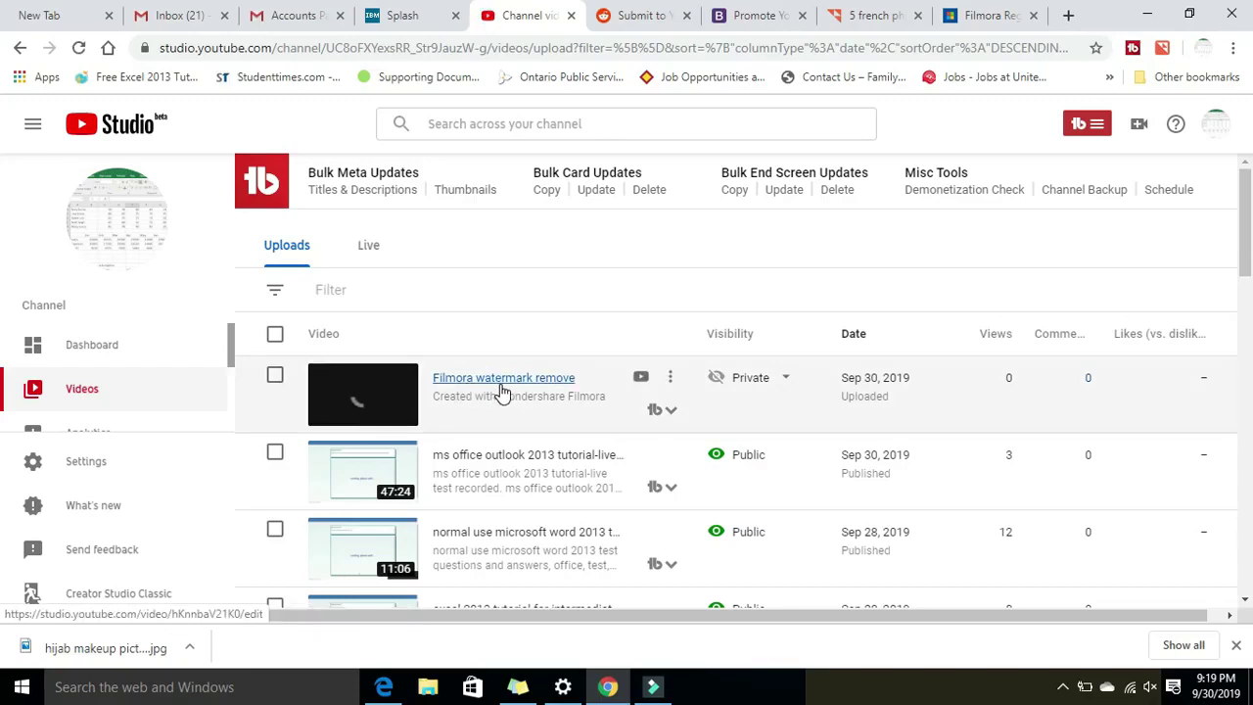
pyautogui.click(501, 382)
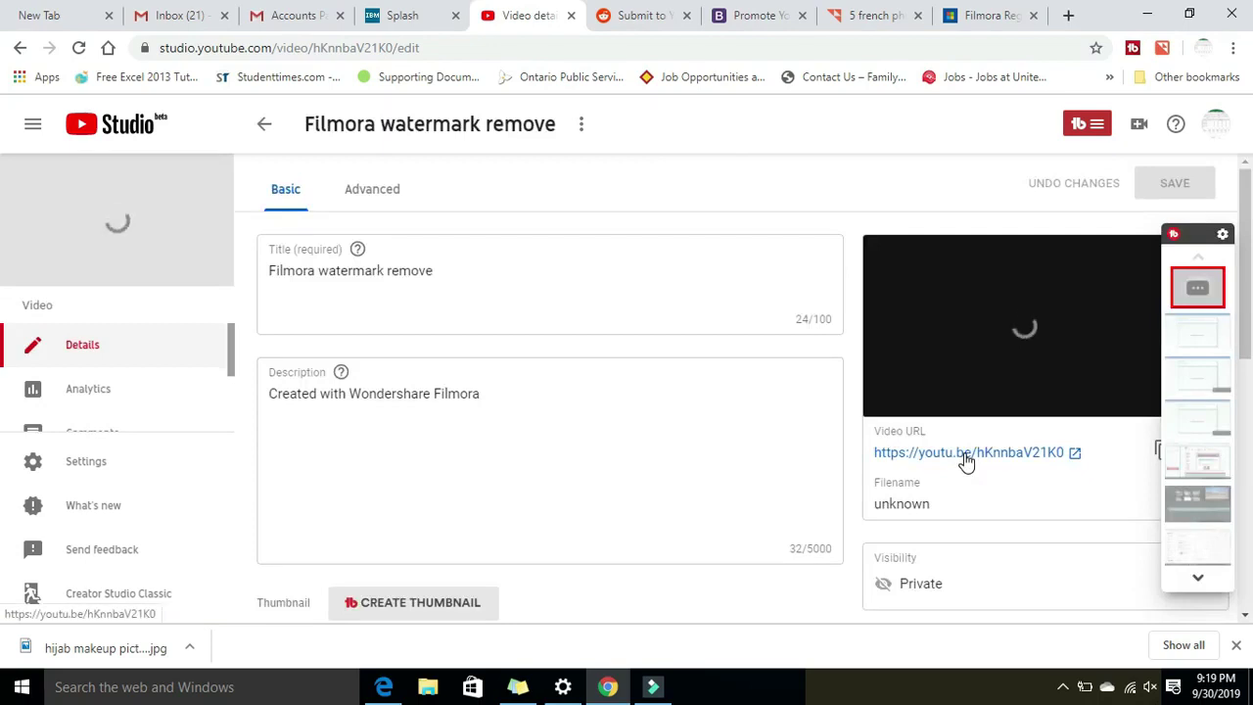
pyautogui.click(965, 454)
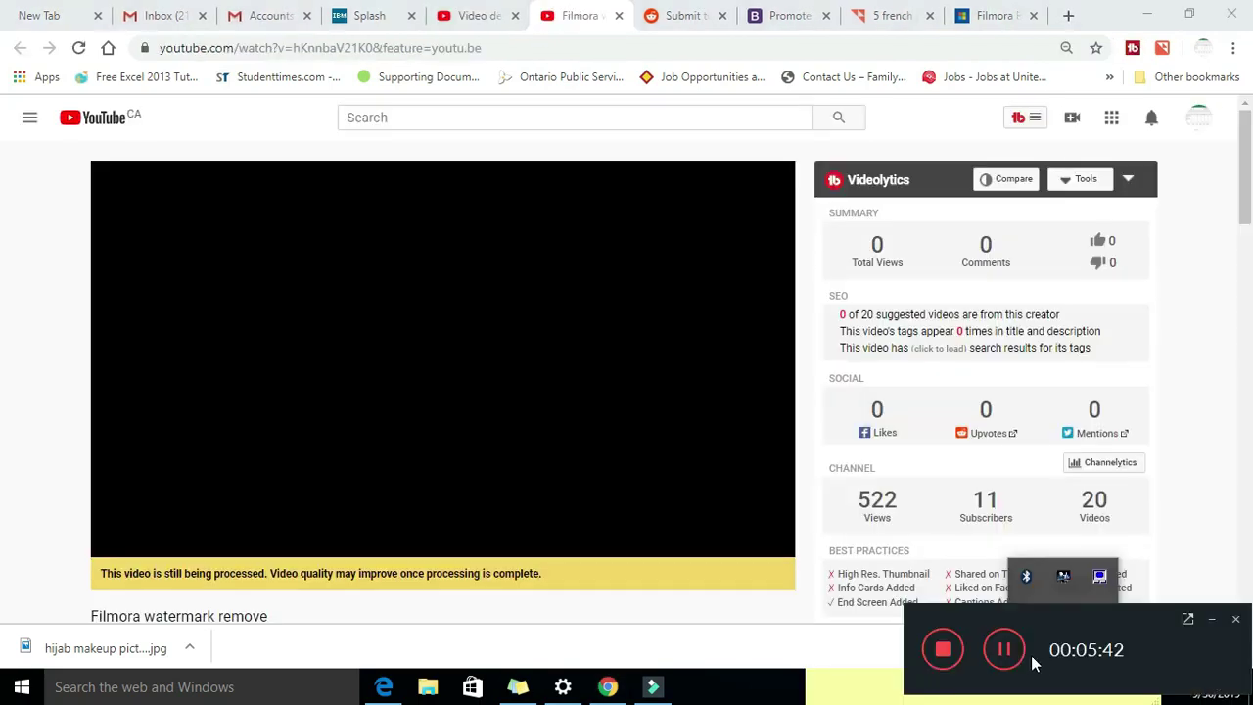
# - Play the 'Filmora watermark remove' video on its watch page to check that it has no watermark
pyautogui.click(1009, 658)
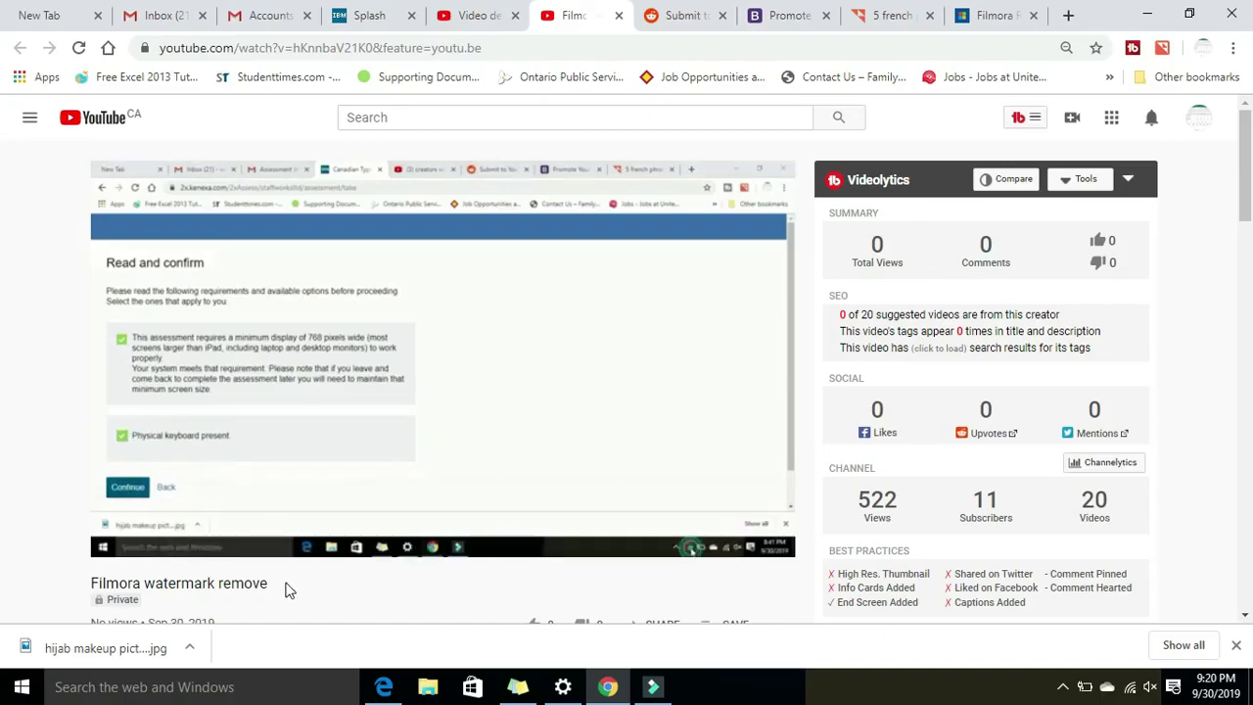
pyautogui.moveTo(276, 586); pyautogui.dragTo(68, 599)
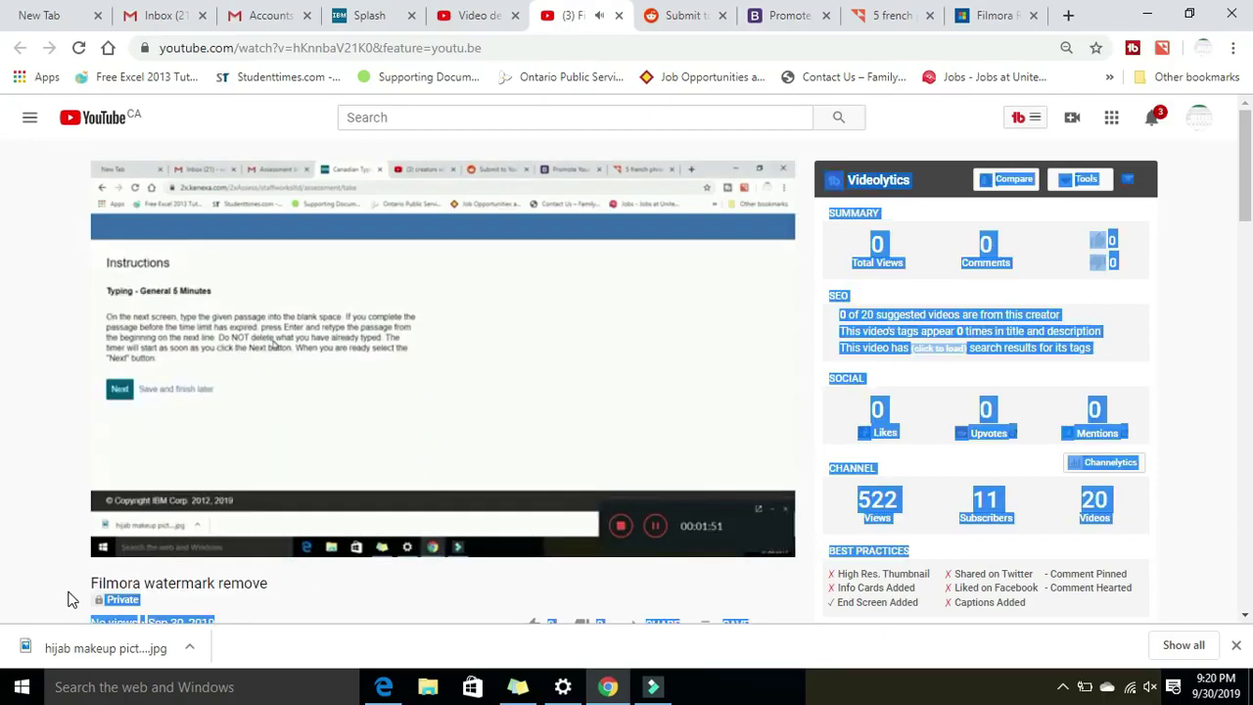
pyautogui.click(60, 585)
# - Give the uploaded video a thumbs-up like
pyautogui.scroll(-1, 60, 585)
pyautogui.scroll(-3, 61, 585)
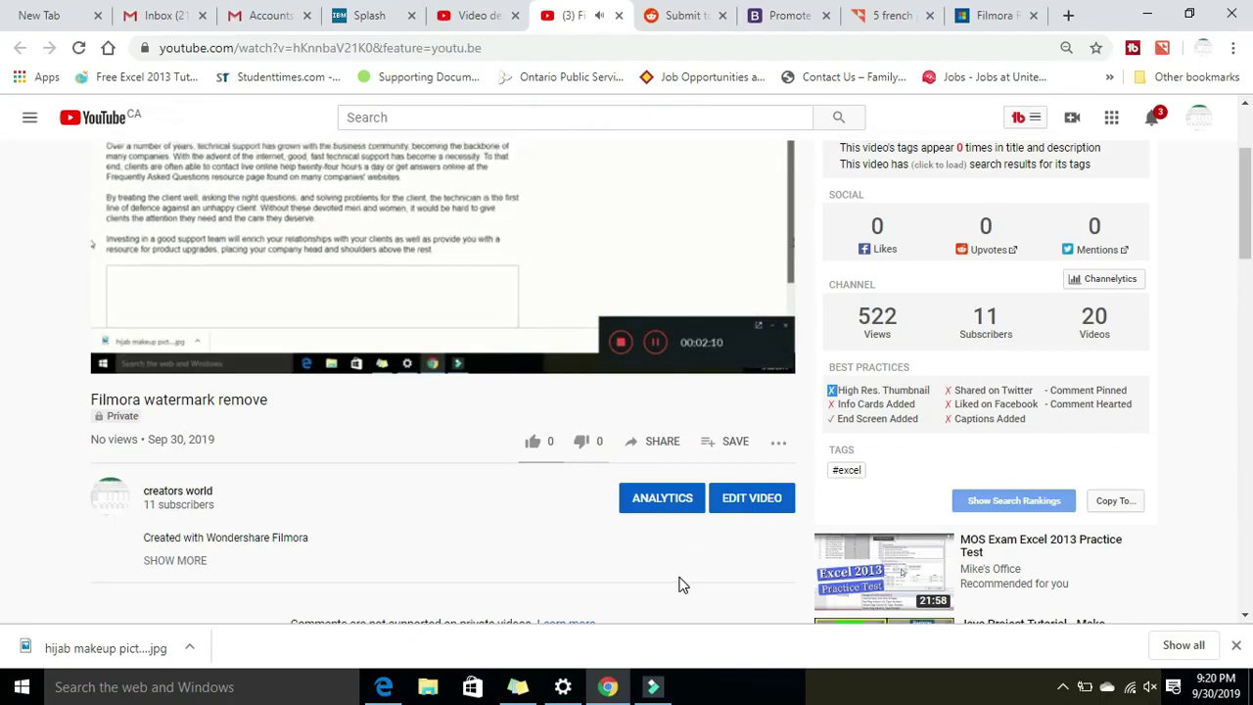
pyautogui.click(534, 443)
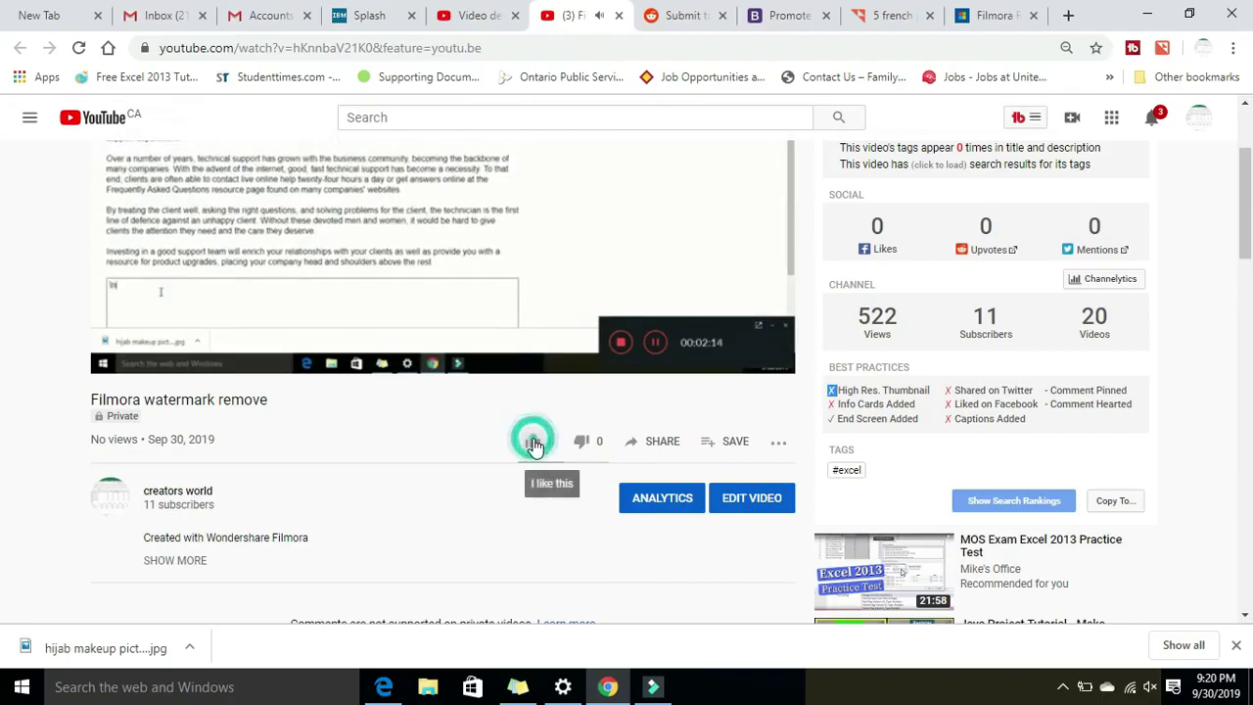